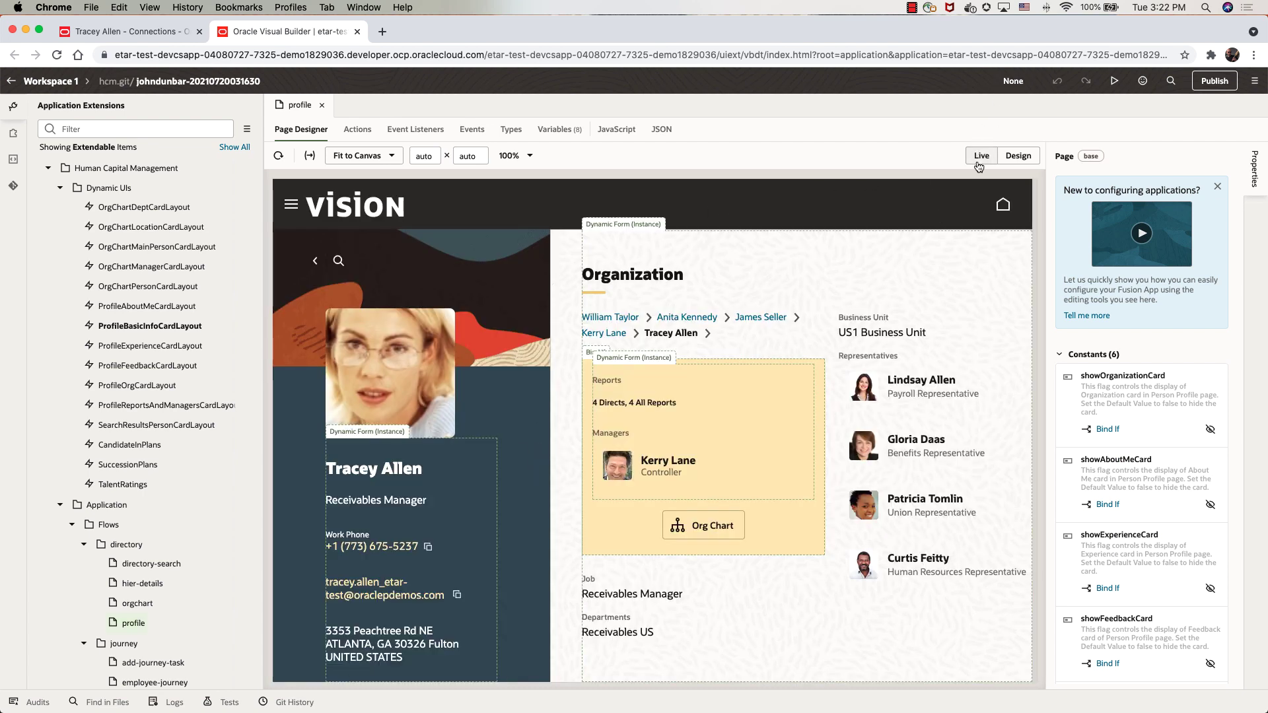
- Try the profile page in live mode by opening the manager's profile, and return to design mode
left_click(980, 157)
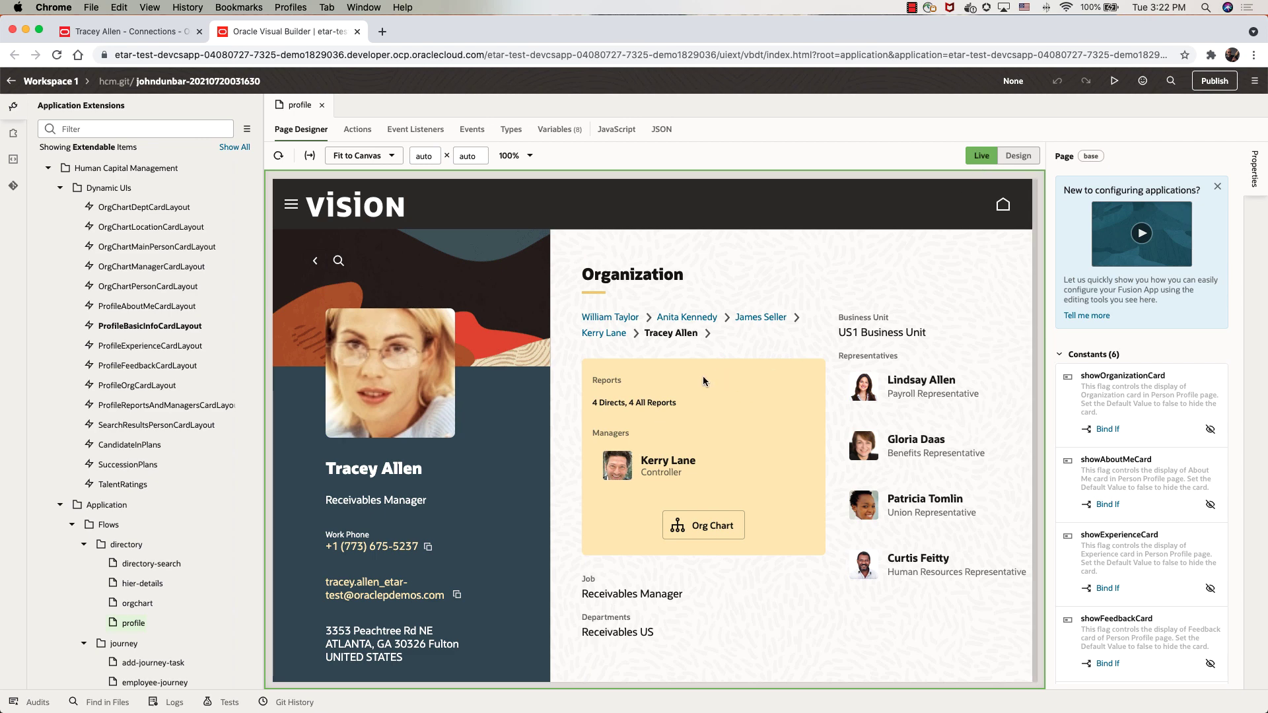
left_click(670, 460)
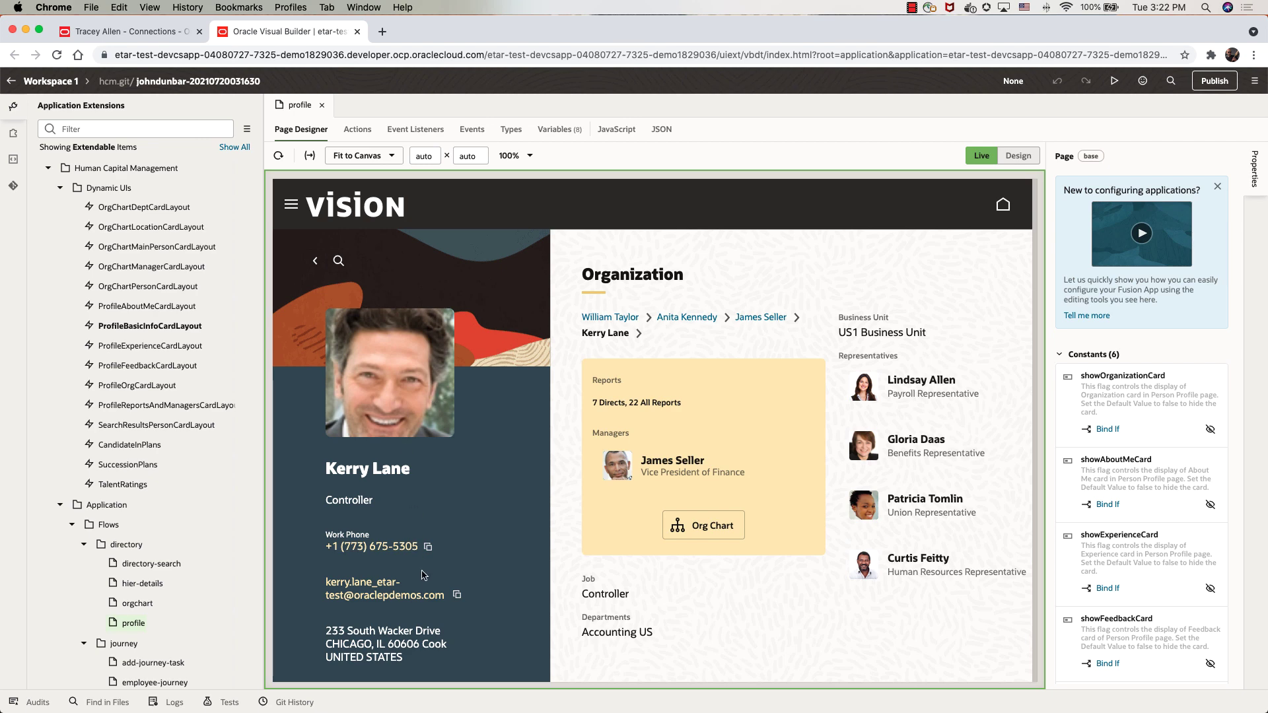
left_click(1017, 156)
- Open the Basic Info Card rule set from its dynamic form and duplicate the built-in default rule and layout as SmallDevice
left_click(439, 495)
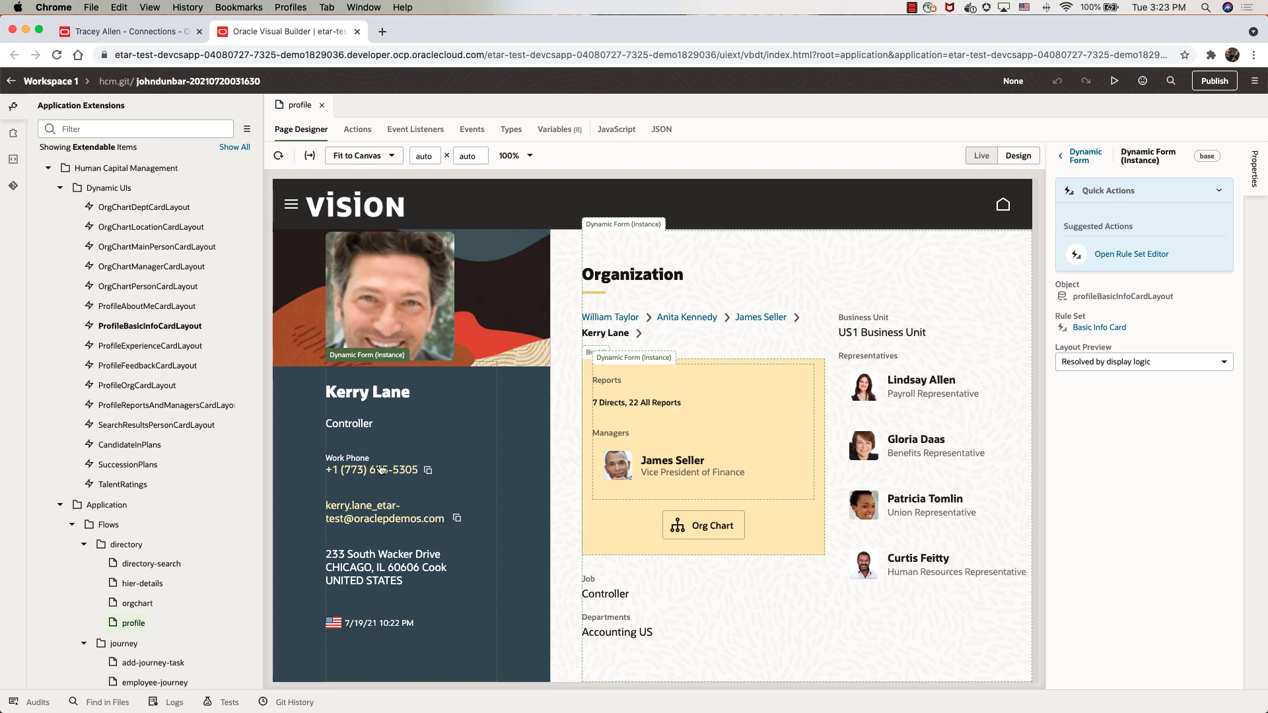
left_click(1148, 256)
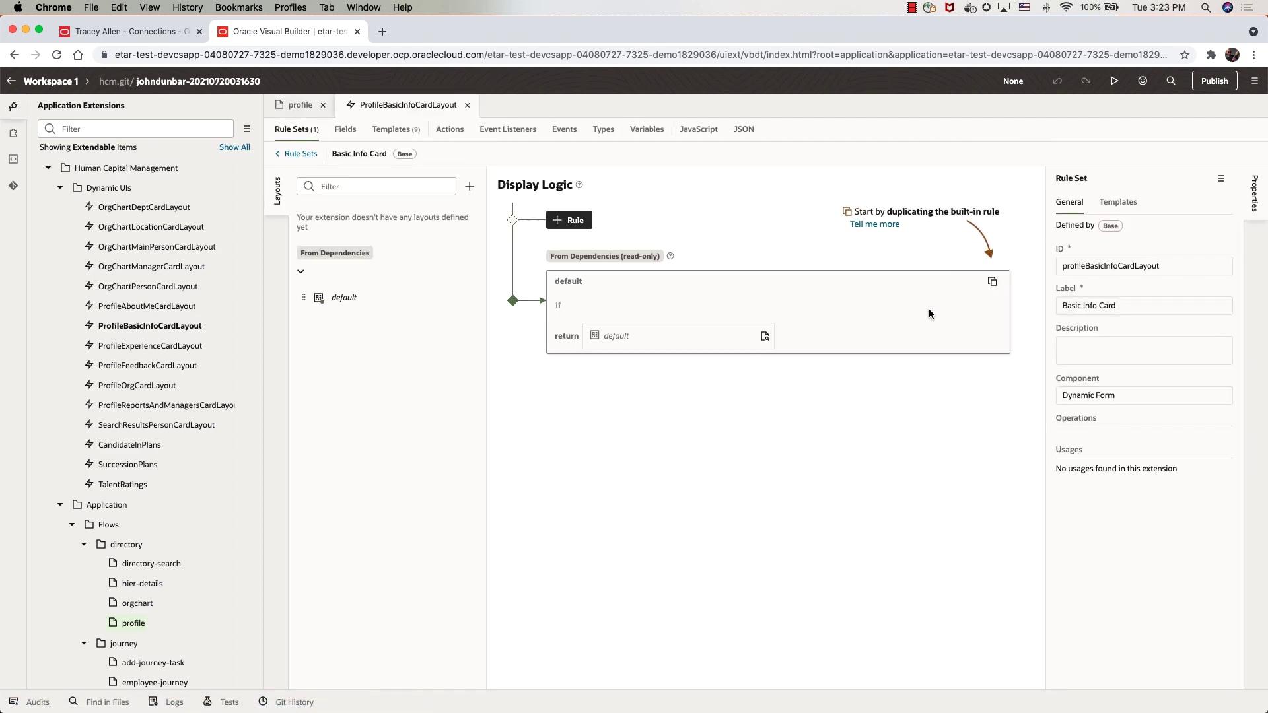
left_click(992, 281)
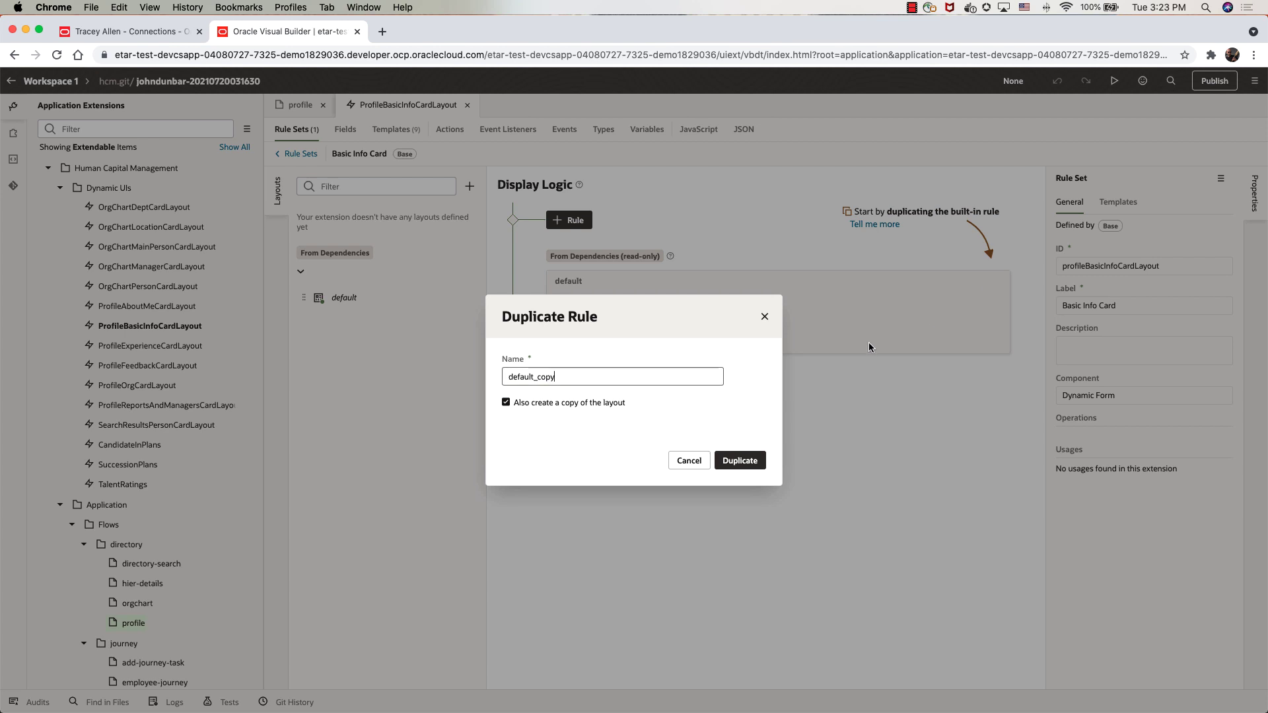
type("SmallDevice")
left_click(751, 458)
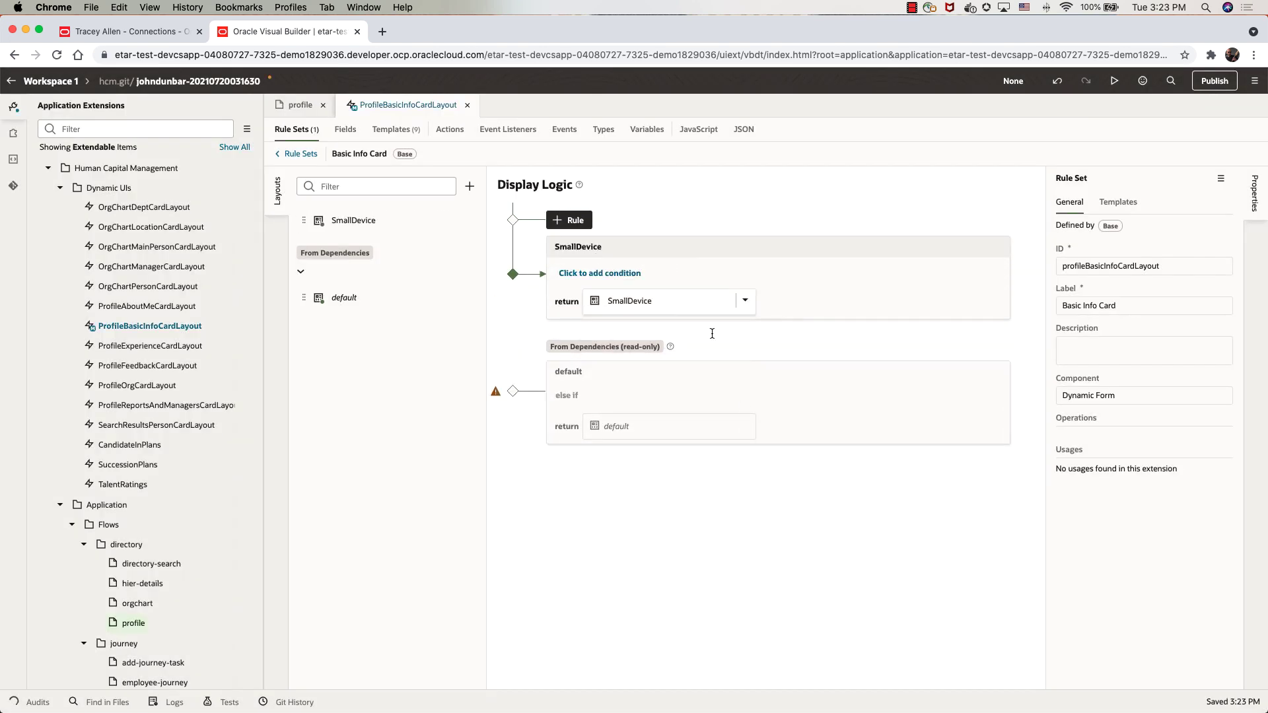
- Add the condition $responsive.smOnly === true to the SmallDevice rule
left_click(611, 272)
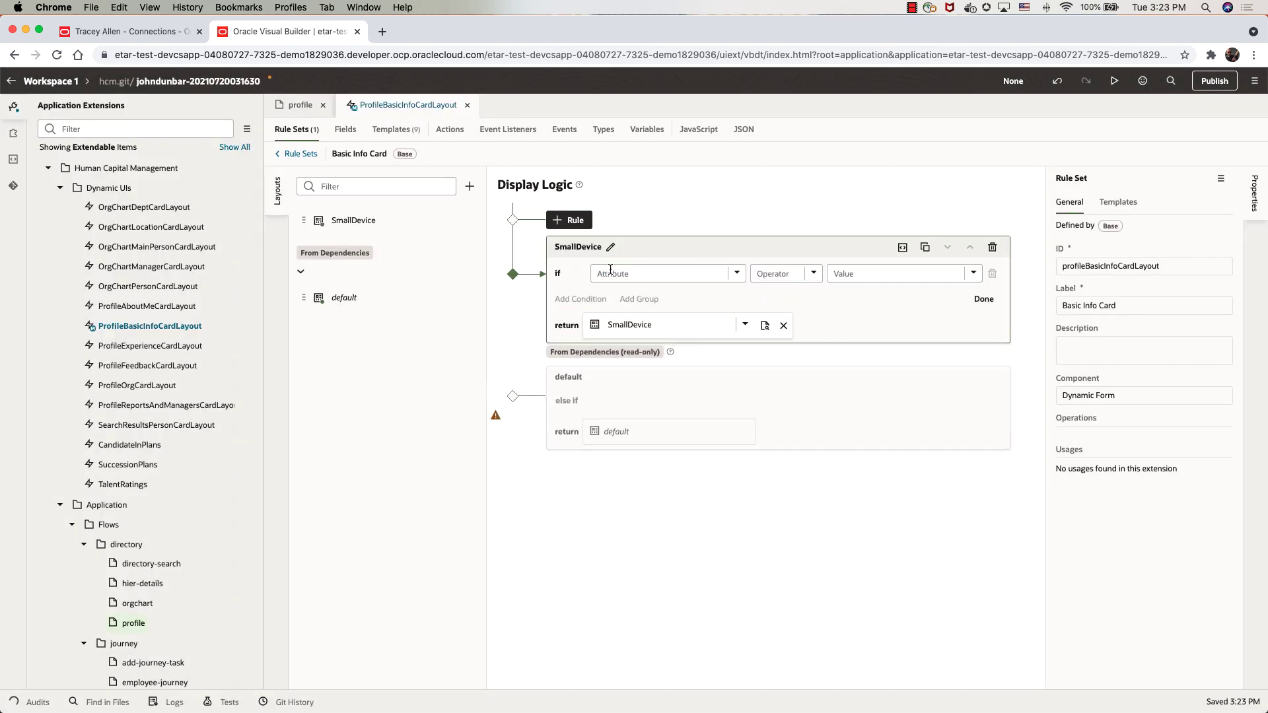
left_click(734, 274)
scroll(654, 378, "down", 1)
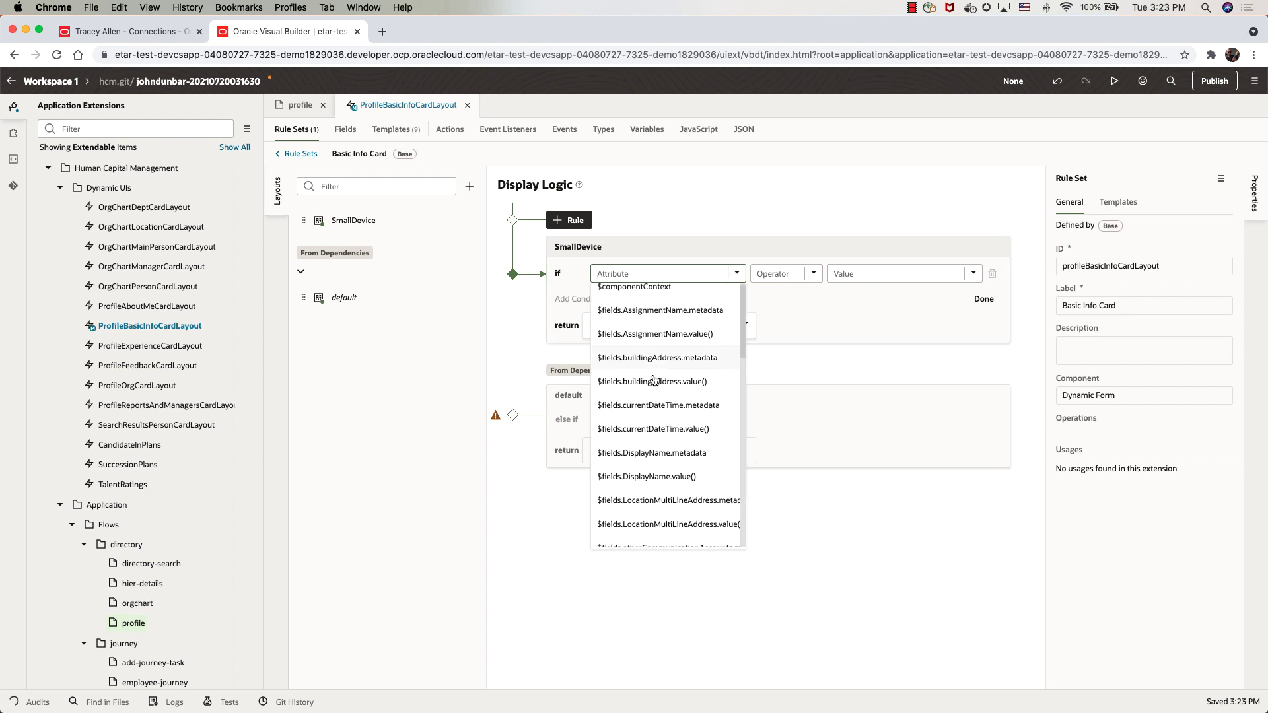
type("sm")
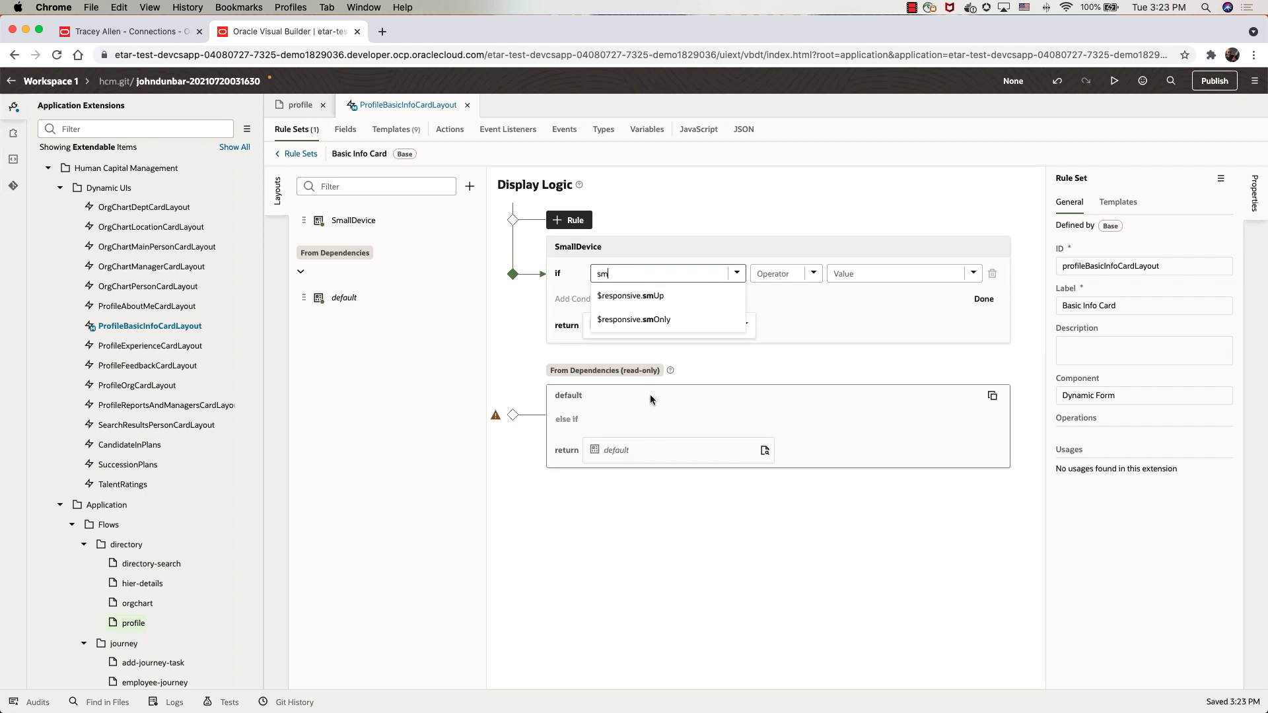
left_click(634, 319)
left_click(871, 276)
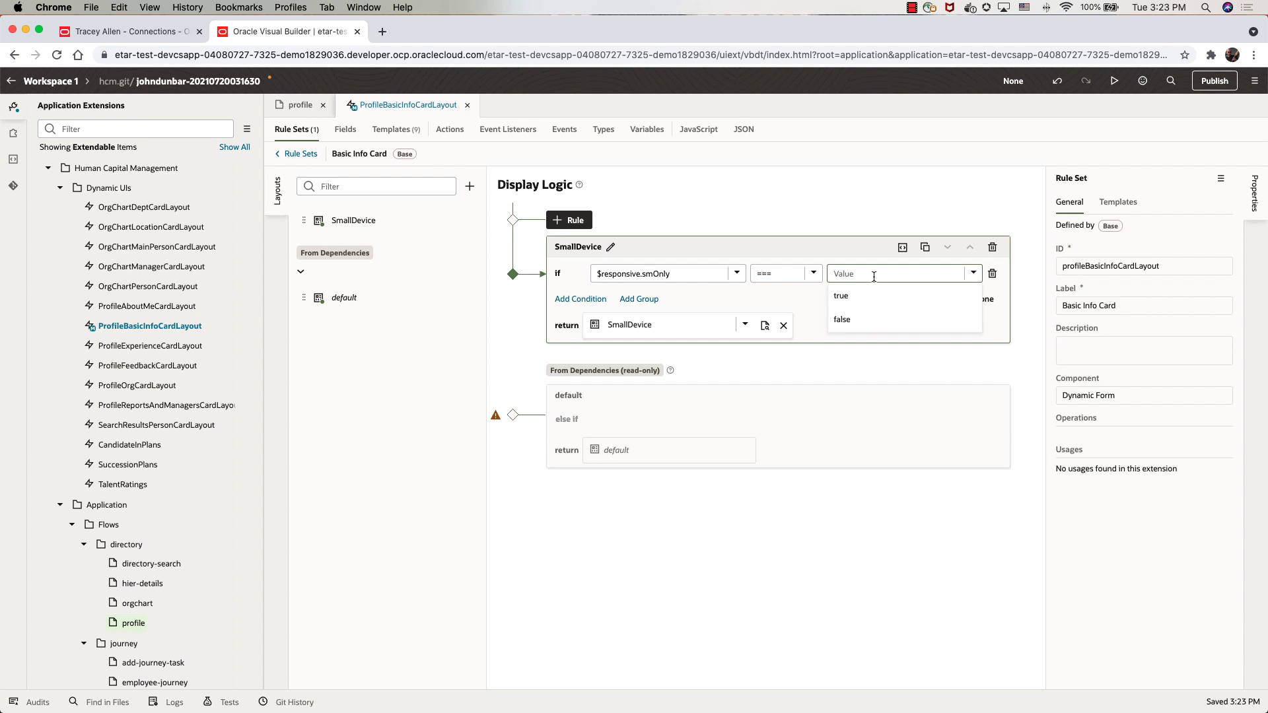
left_click(872, 297)
left_click(983, 299)
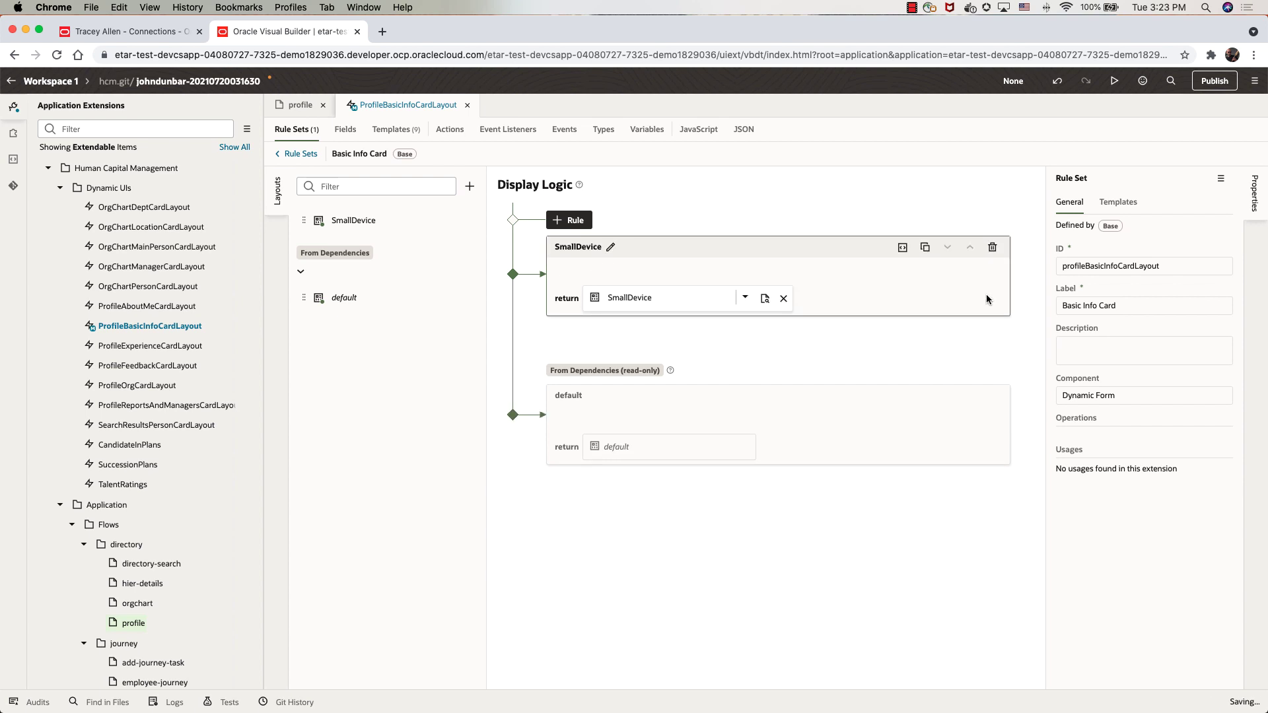
- Open the SmallDevice layout and reorder its fields so currentDateTime and phoneNumbers follow DisplayName, above AssignmentName
left_click(765, 301)
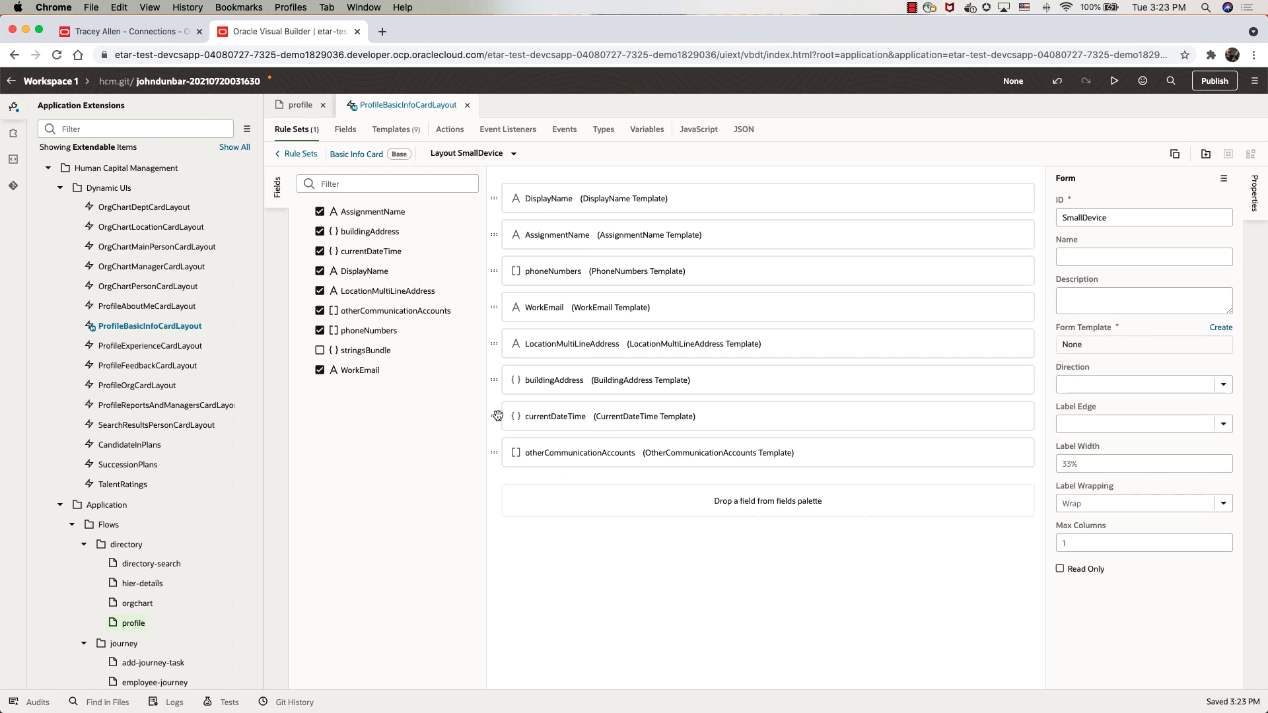
left_click_drag(497, 417, 518, 235)
left_click_drag(494, 308, 498, 254)
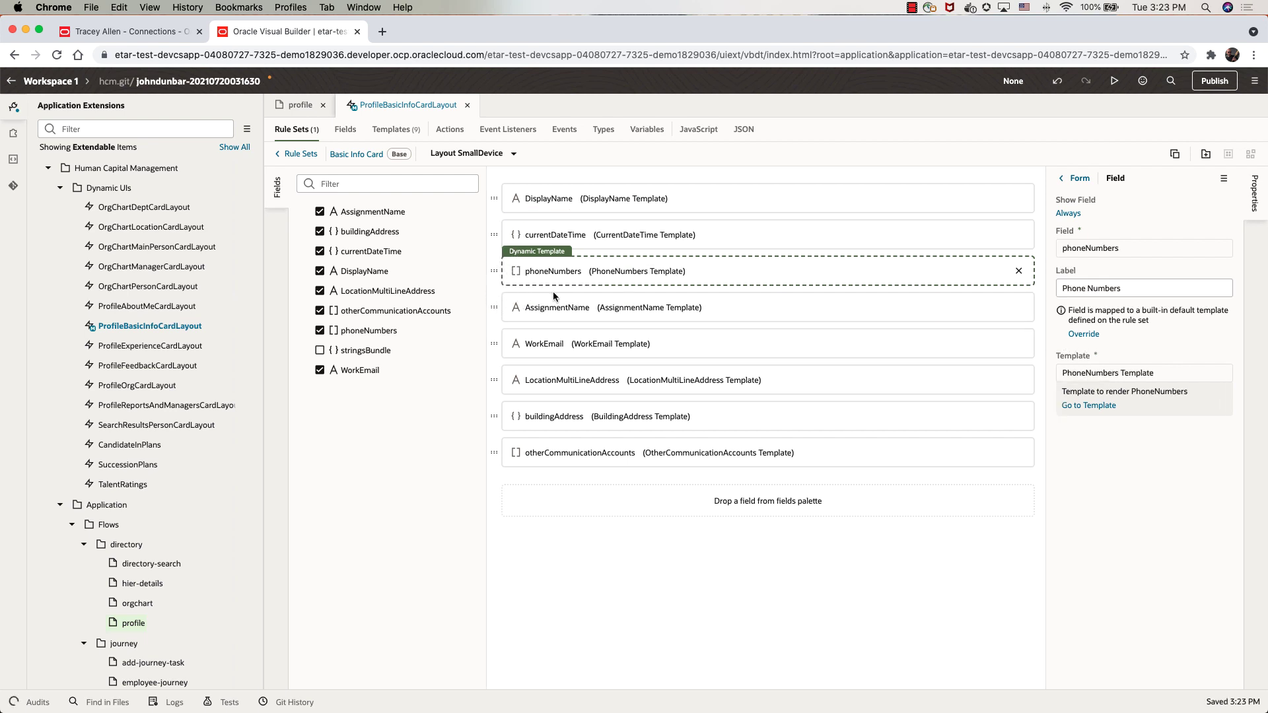
- Remove the LocationMultiLineAddress, buildingAddress and otherCommunicationAccounts fields from the SmallDevice layout
left_click(1017, 381)
left_click(1018, 380)
left_click(1017, 380)
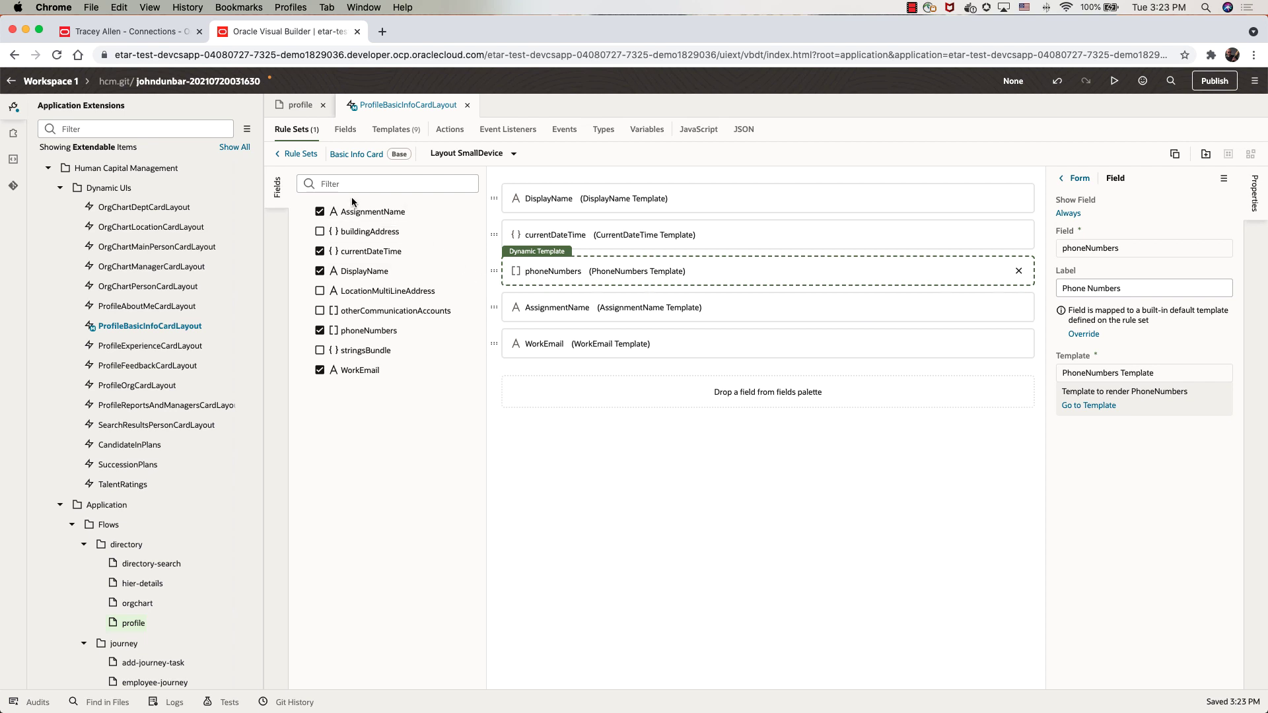
- Preview the profile page at Samsung Galaxy S20 size, and at Desktop size for comparison
left_click(300, 106)
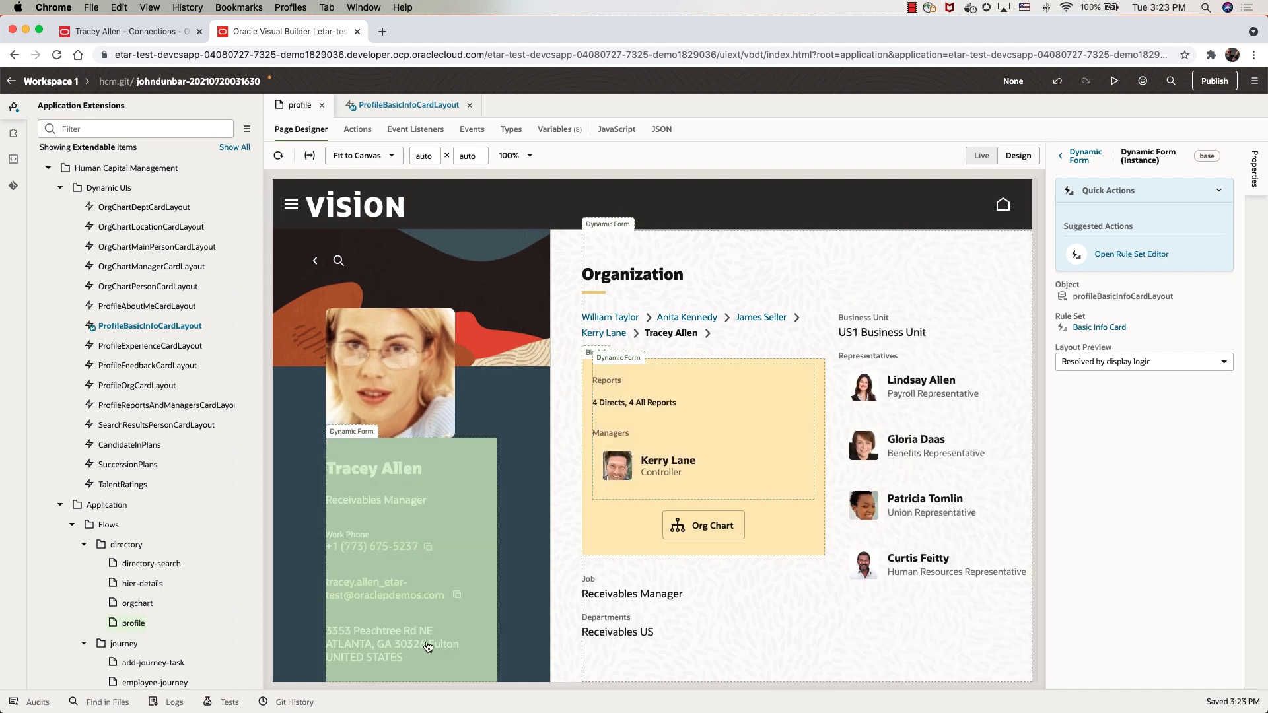
left_click(390, 156)
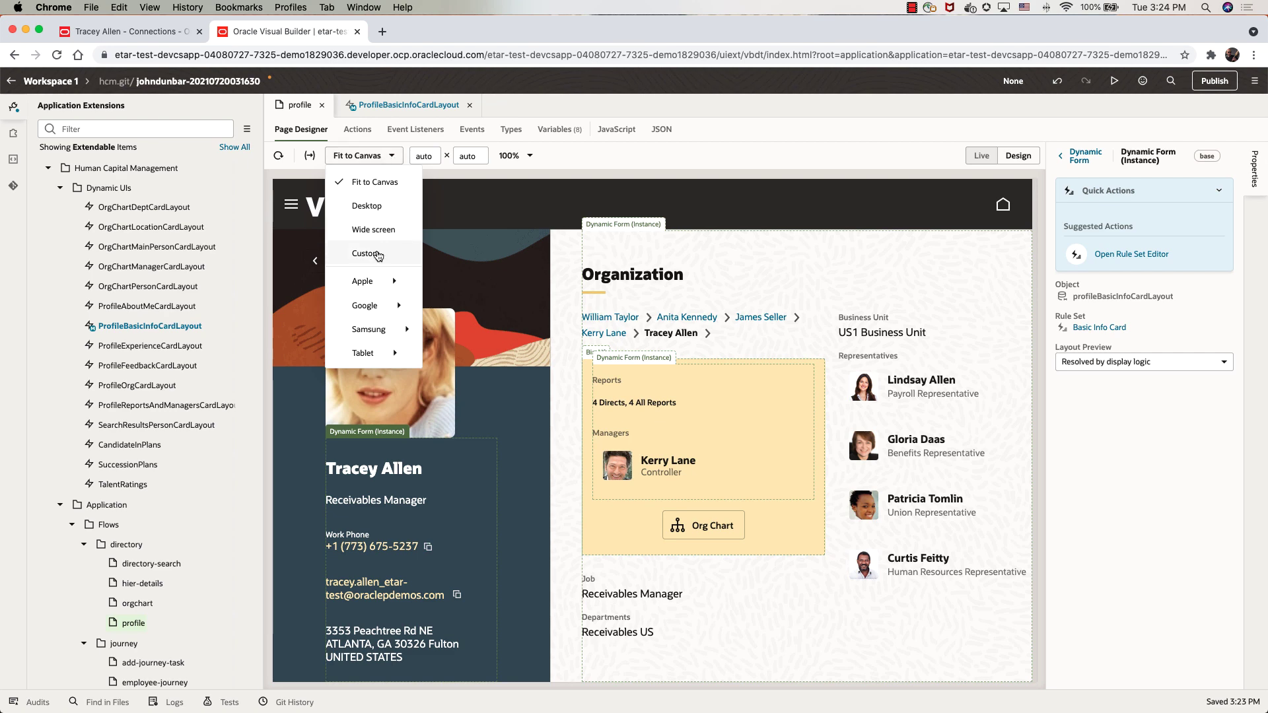
mouse_move(398, 334)
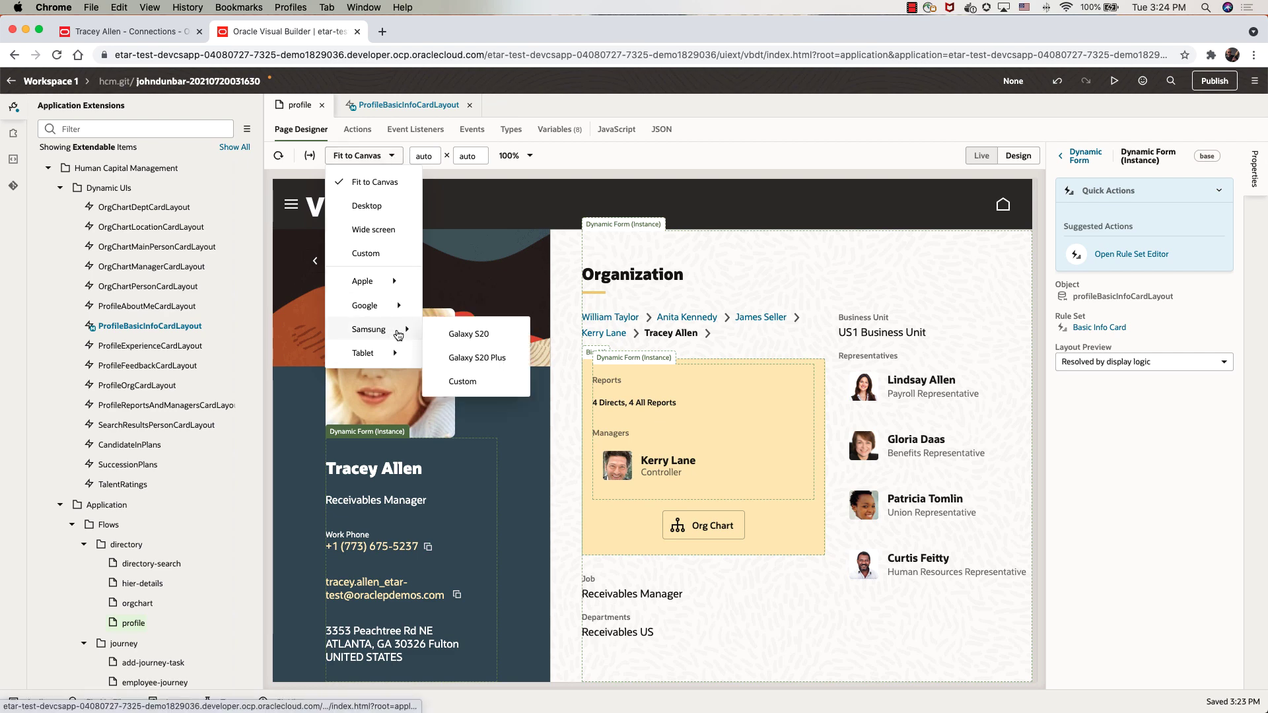
left_click(461, 334)
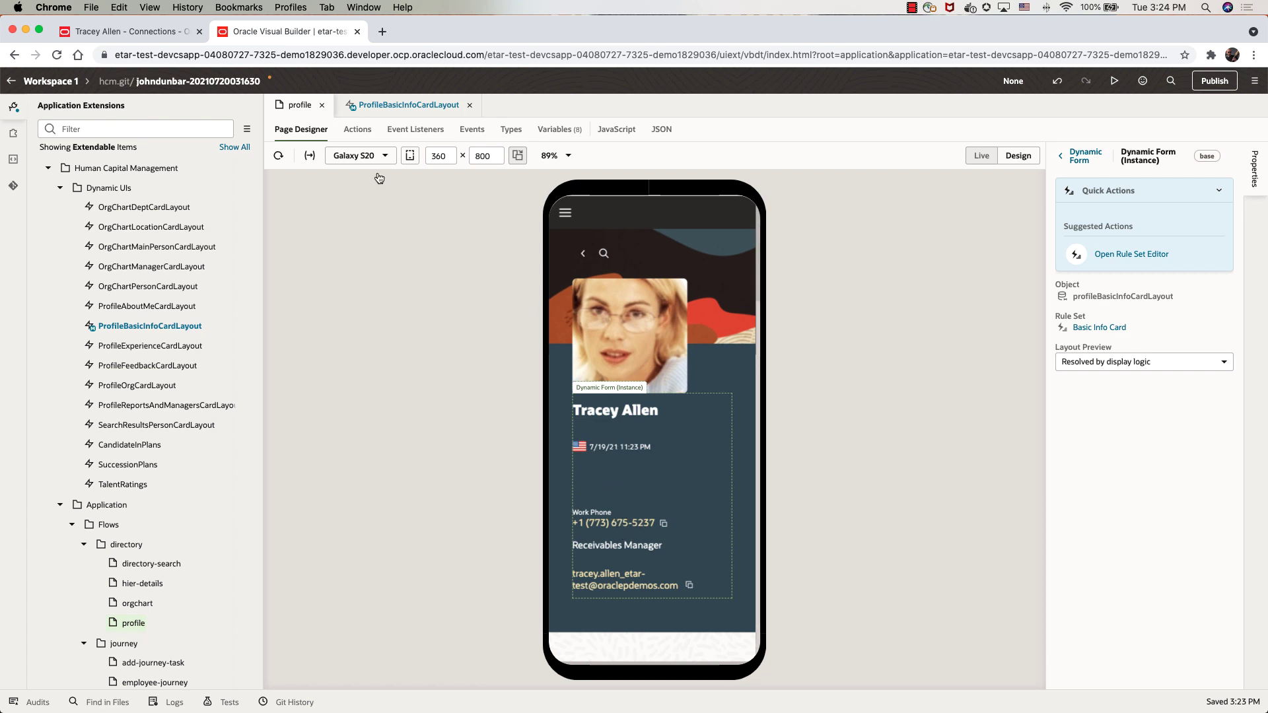
left_click(356, 157)
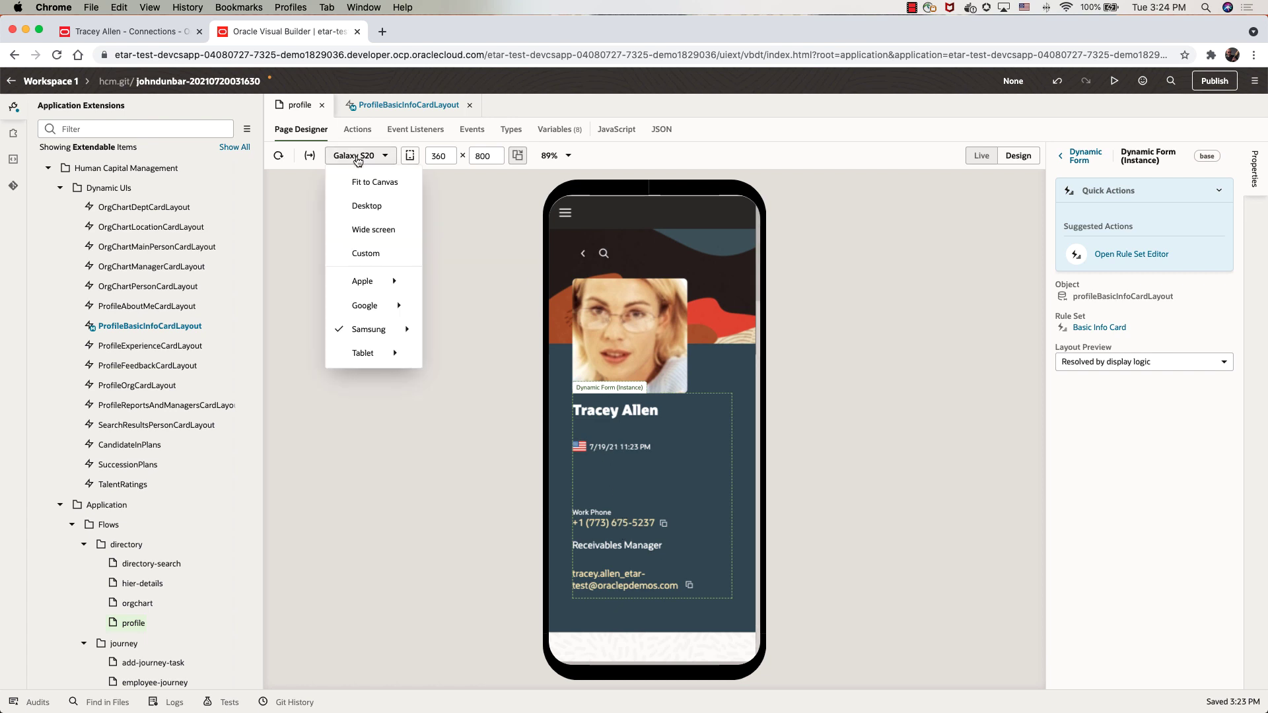
left_click(367, 205)
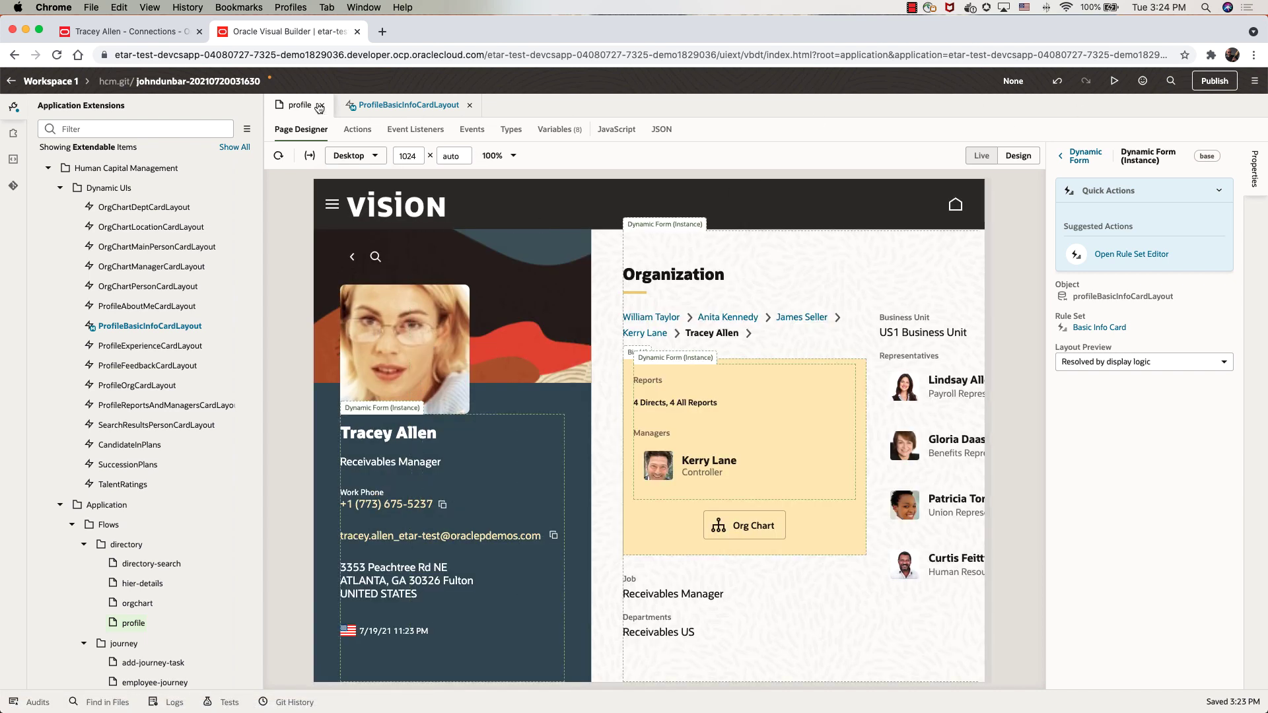
- Publish the changes with immediate merge and the commit message "Created Mobile Optimized UI"
left_click(1213, 85)
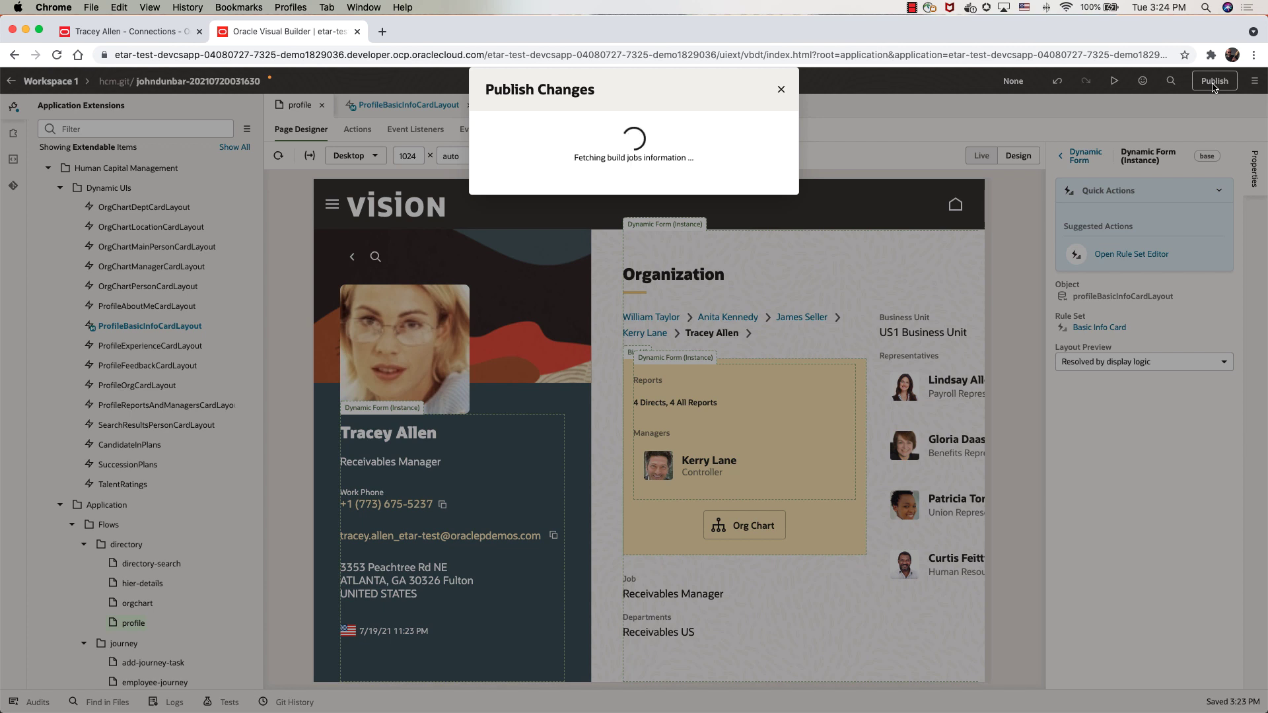
left_click(694, 228)
type("Created Mobile Optimized UI")
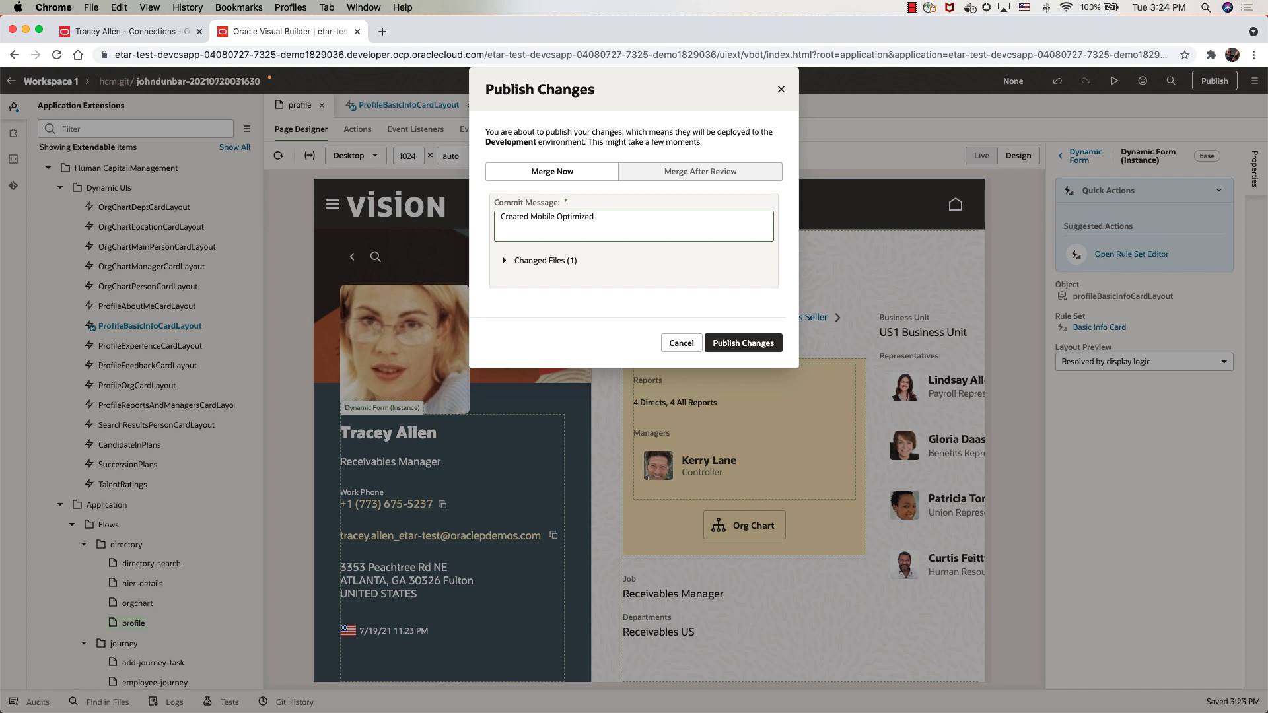
left_click(764, 343)
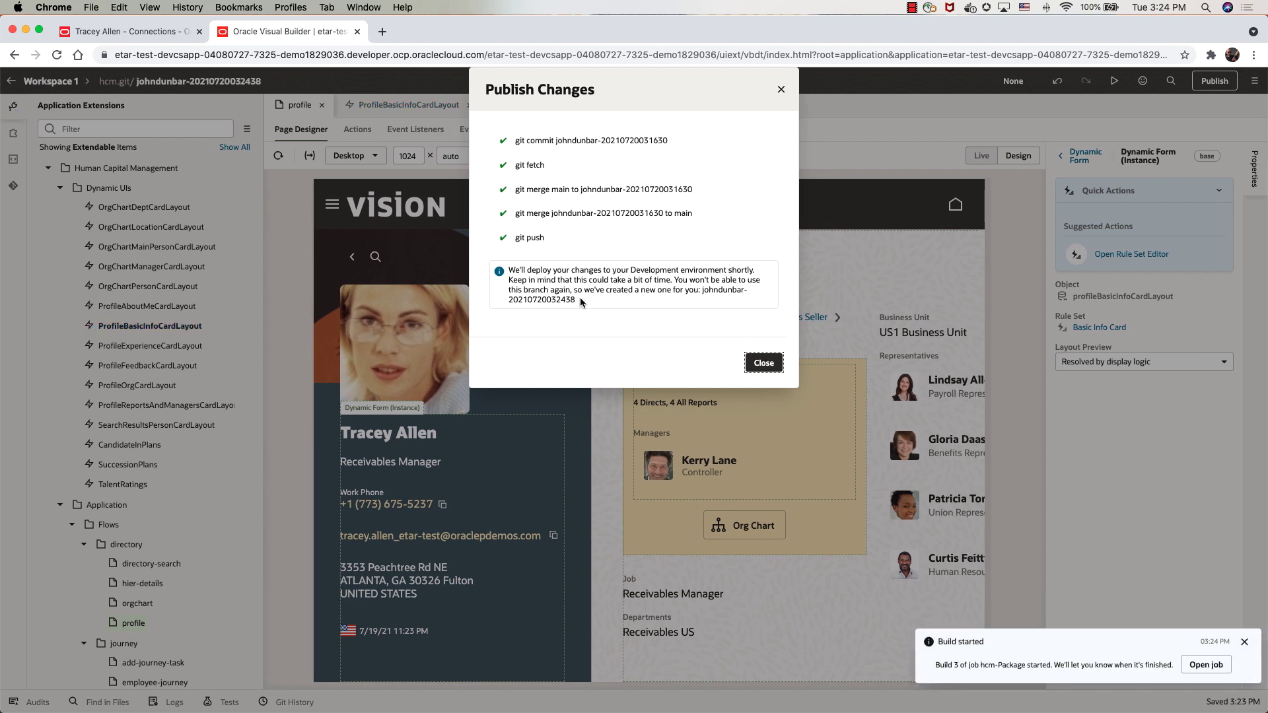
left_click(764, 363)
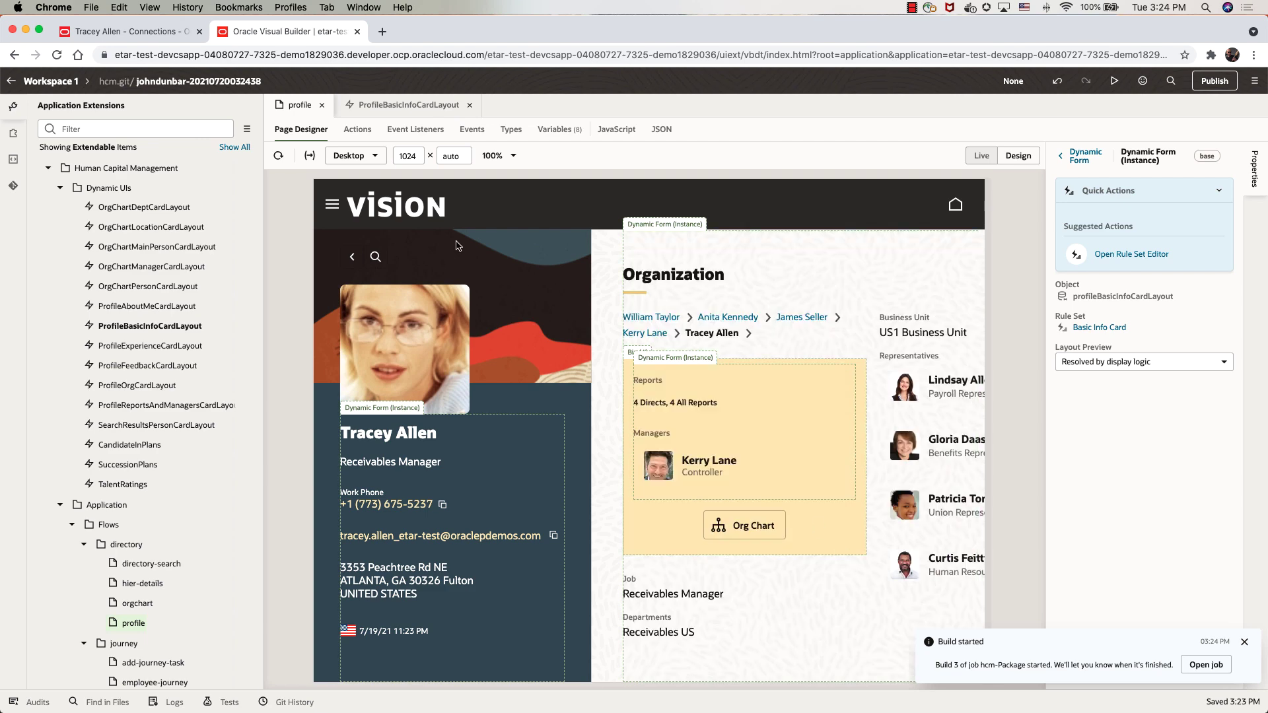
- Leave the workspace for the project home and examine the hcm-Package job's Git, build step and after-build configuration
left_click(12, 82)
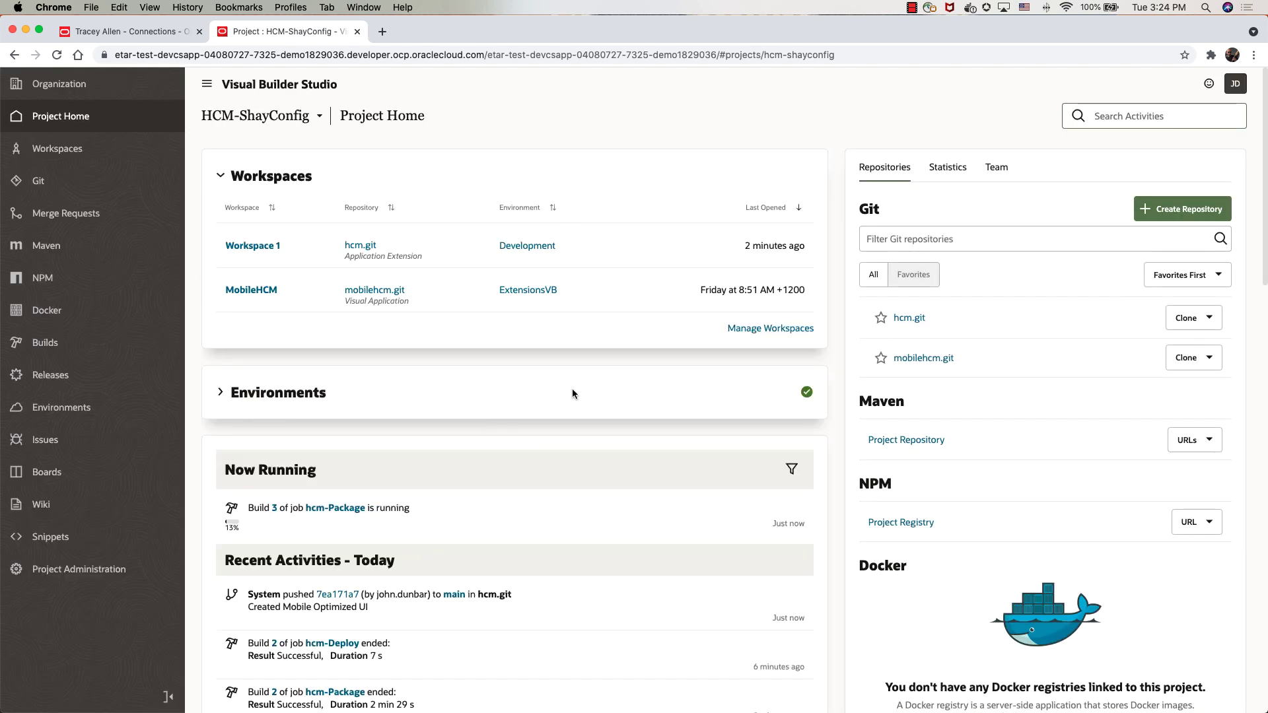
left_click(343, 511)
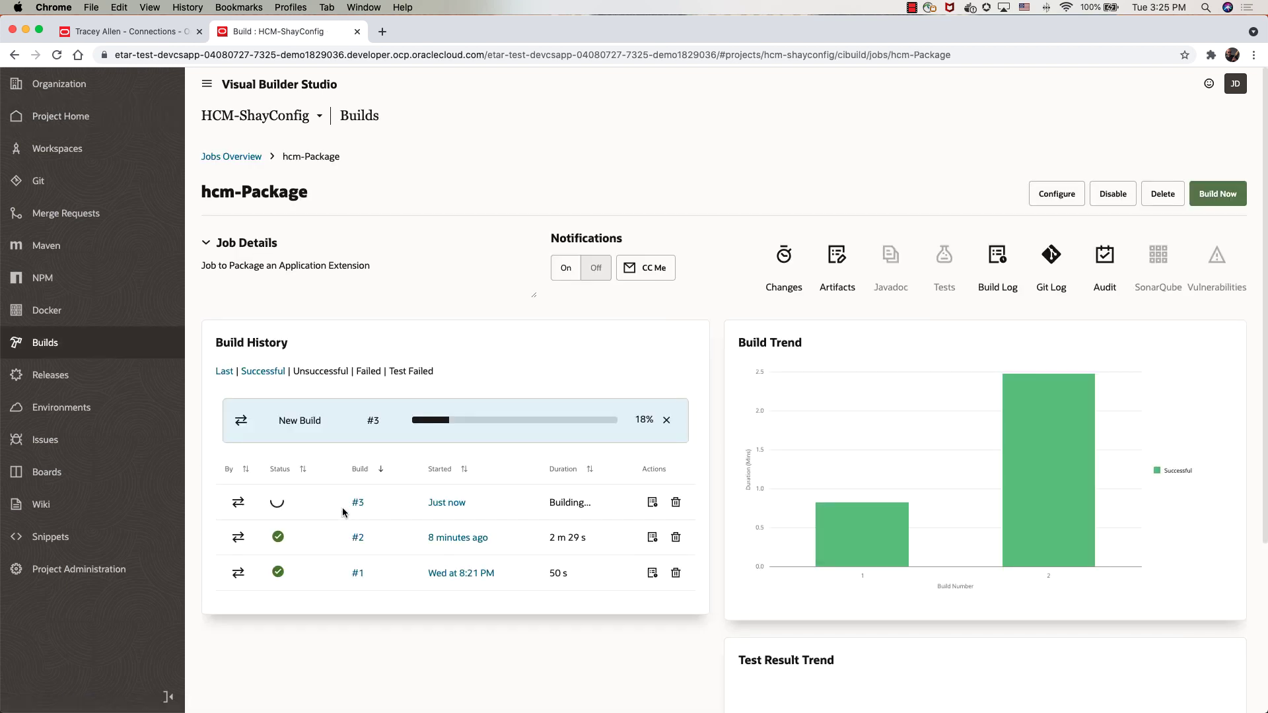
left_click(1060, 195)
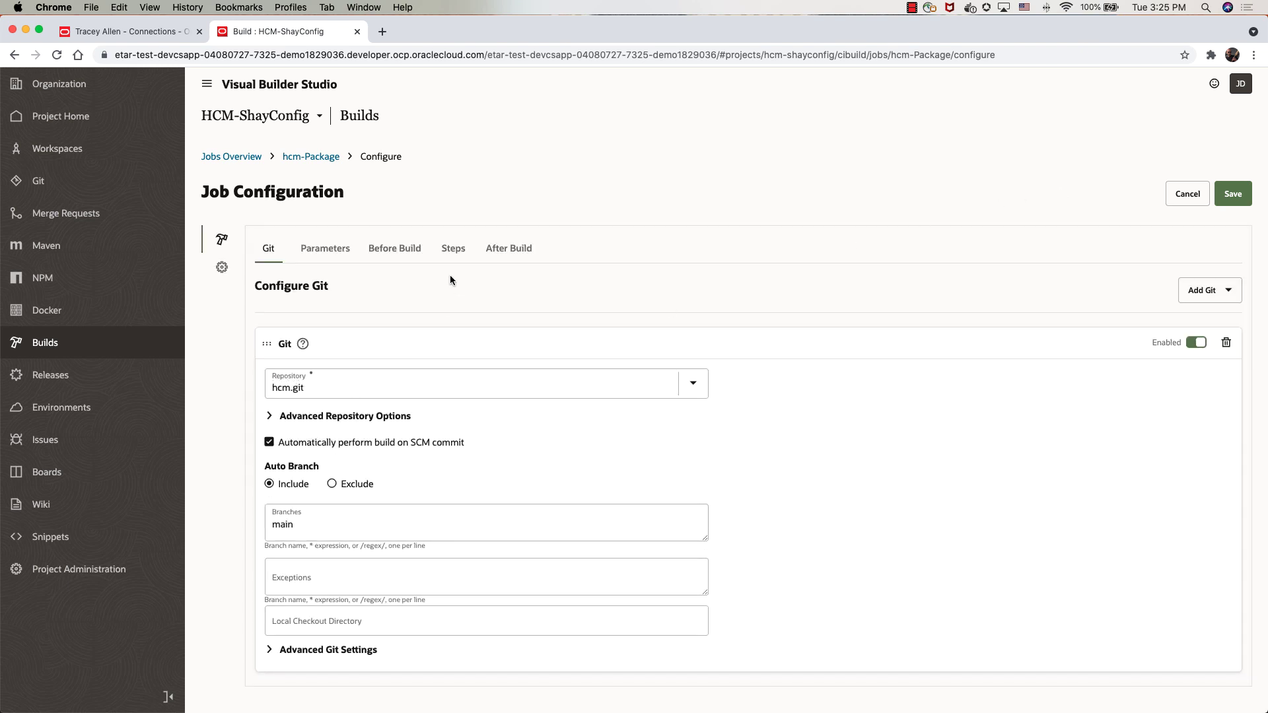
left_click(452, 251)
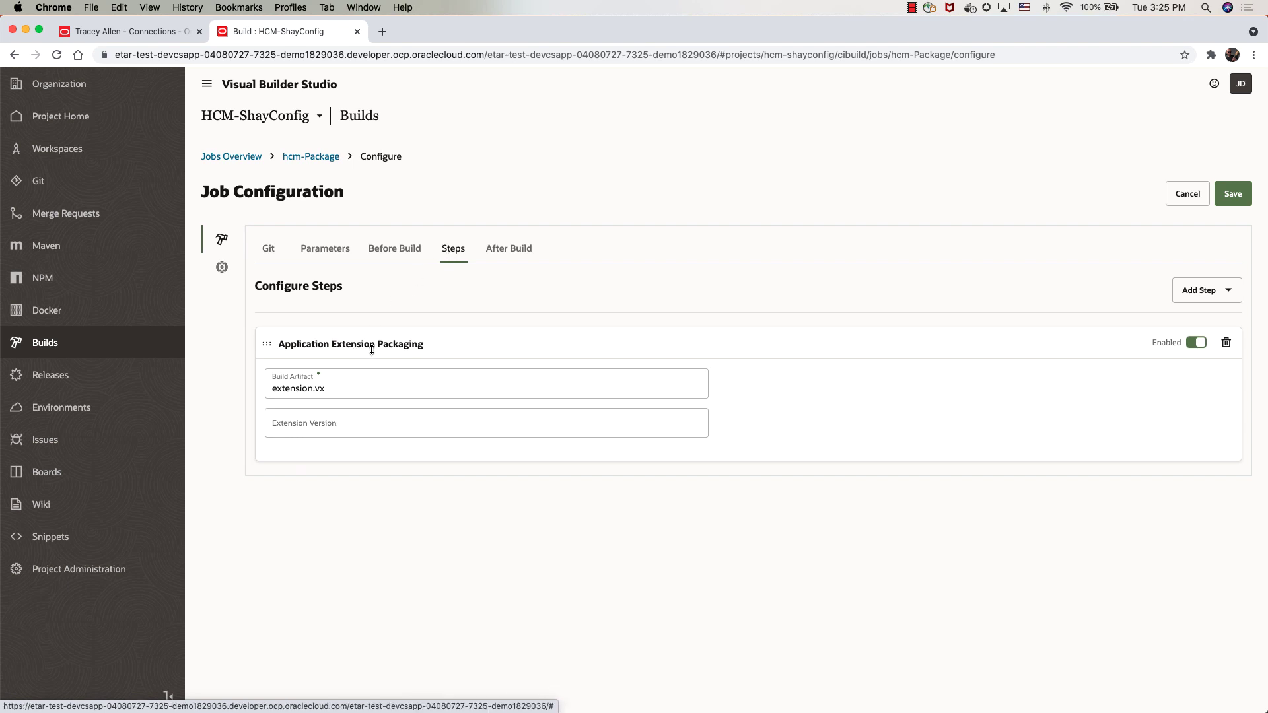
left_click(508, 249)
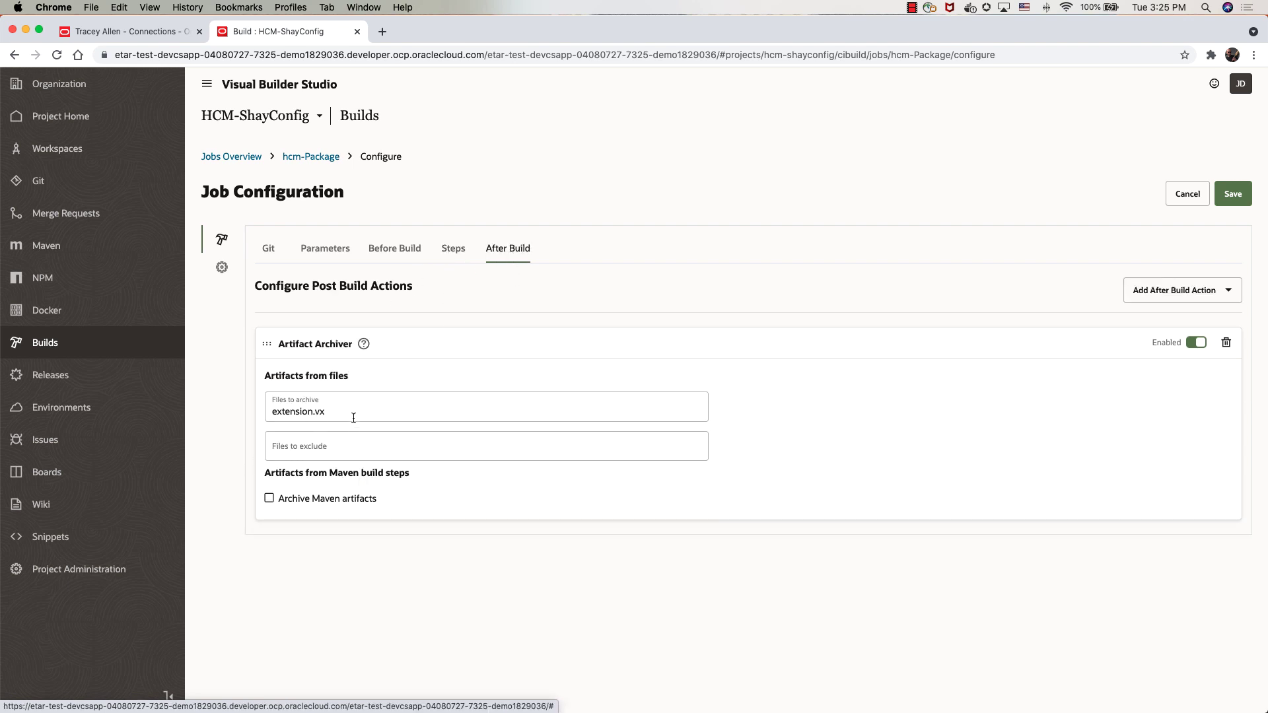
left_click(1186, 197)
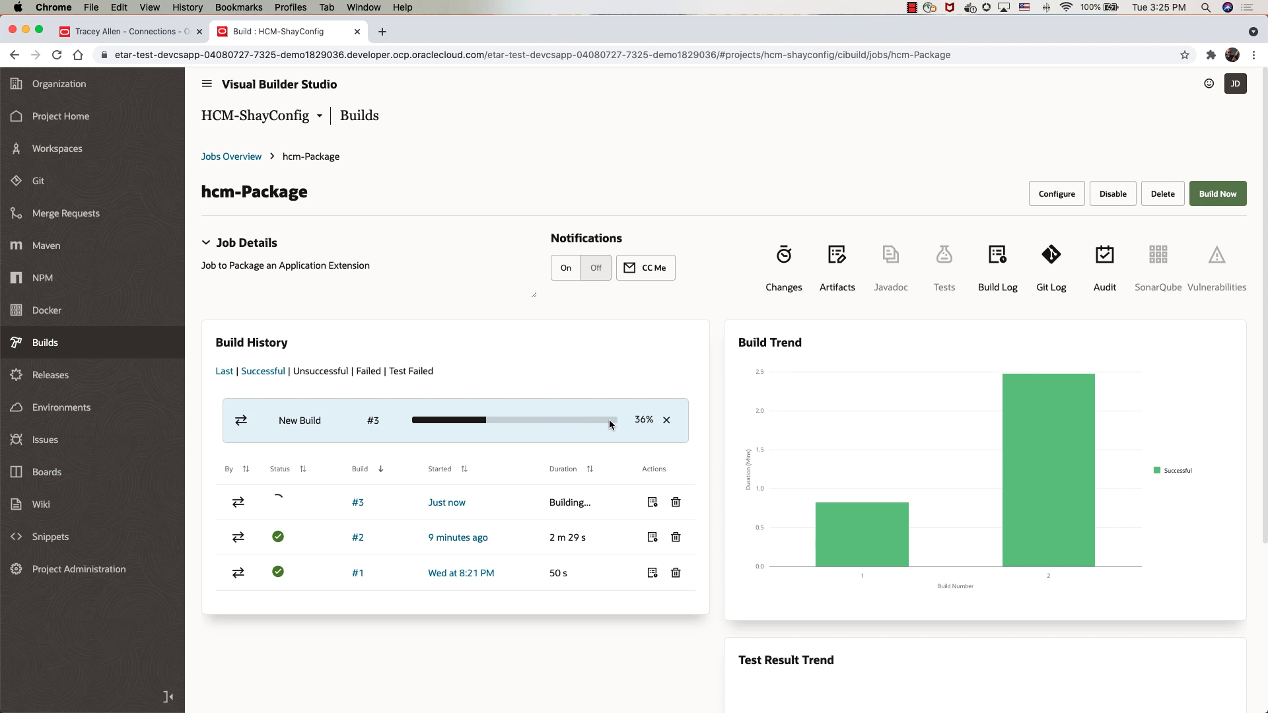
- Open the hcm-Deploy job from the hcm-Package_and_Deploy pipeline and examine its Before Build and Steps configuration, leaving without saving
left_click(243, 156)
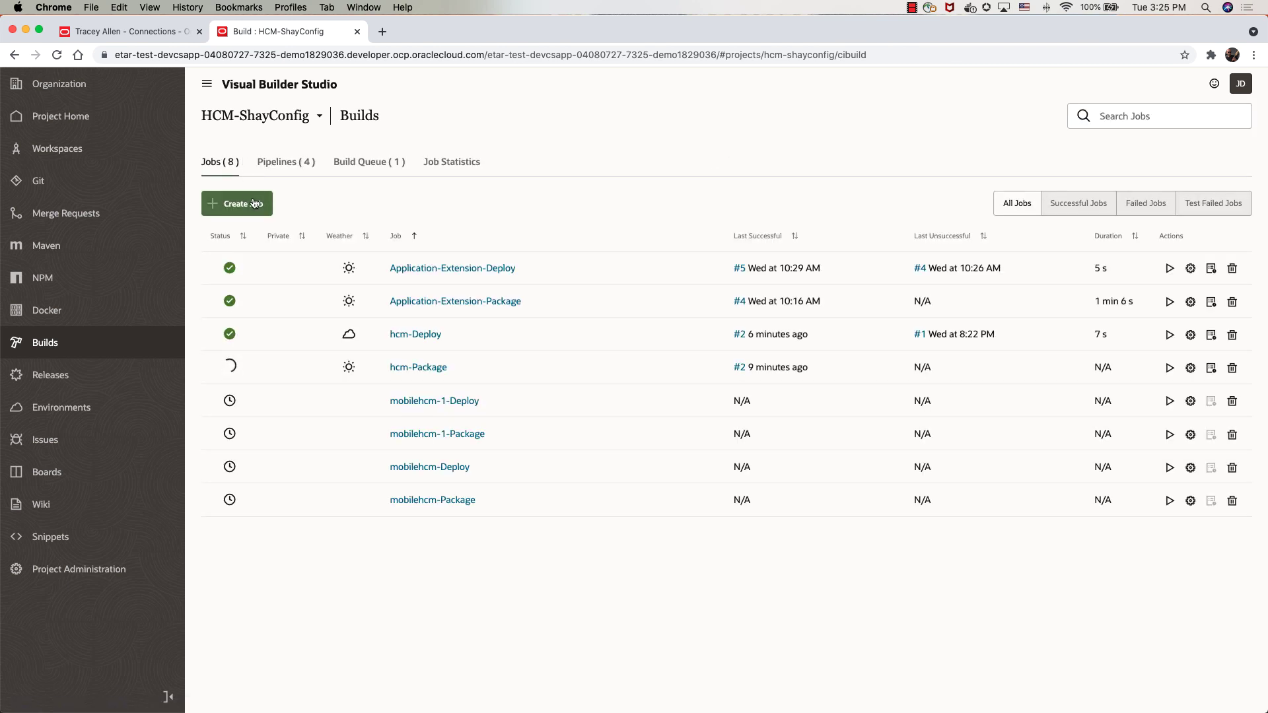
left_click(299, 164)
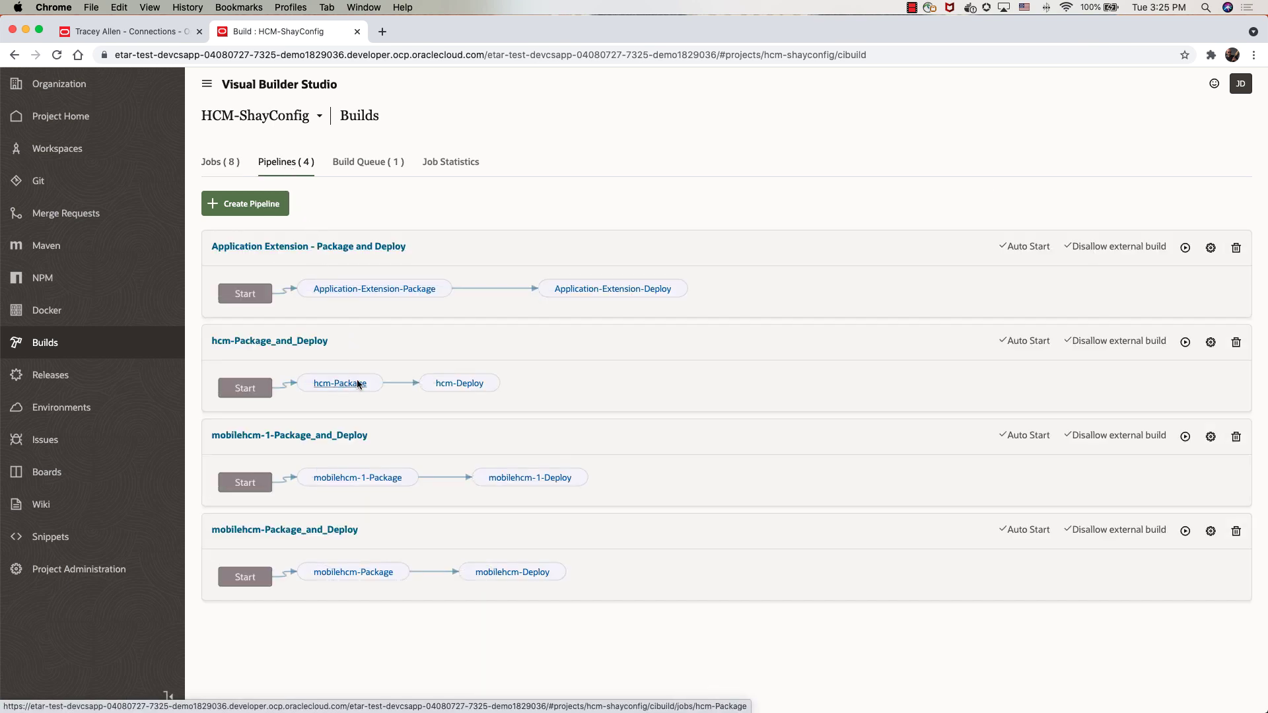
left_click(461, 385)
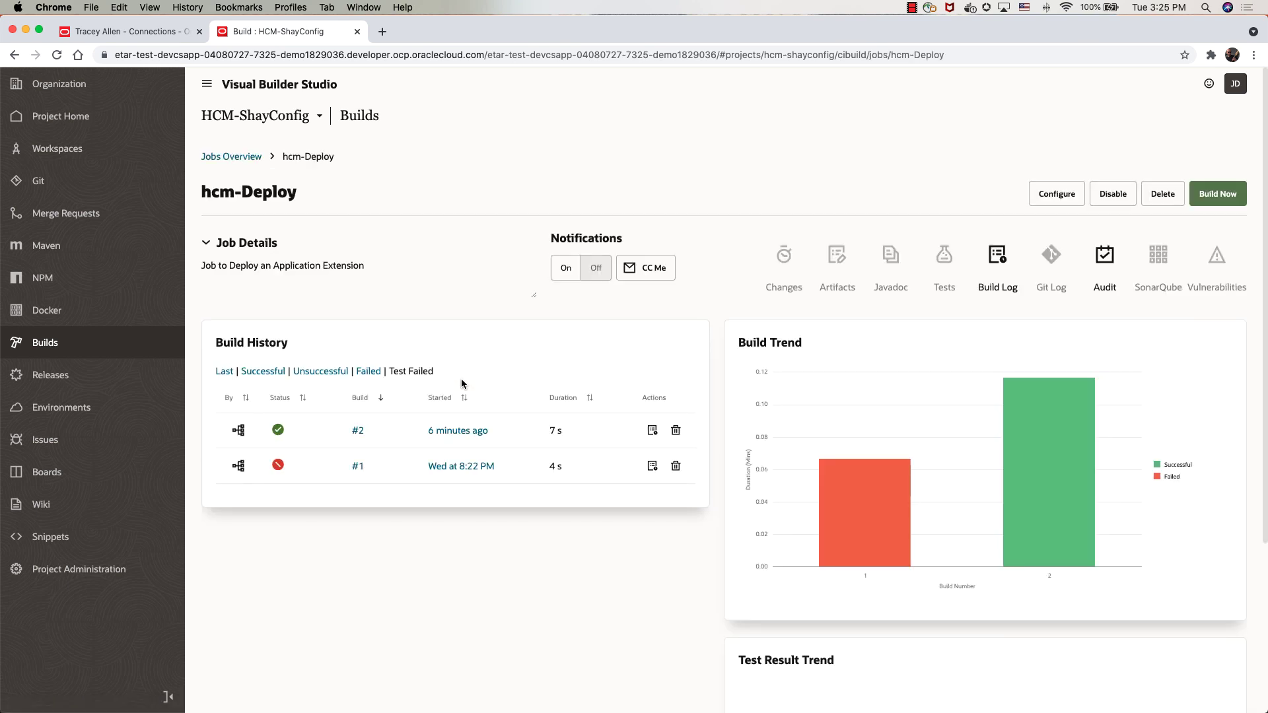
left_click(1044, 199)
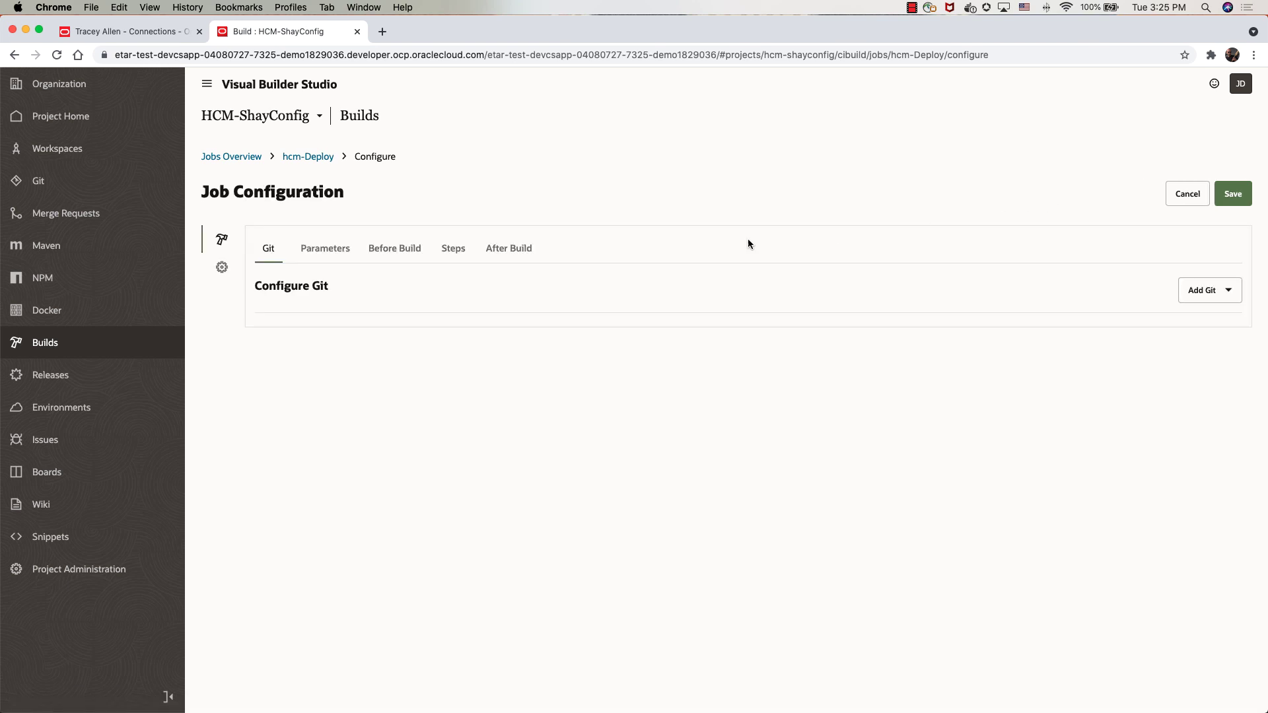
left_click(407, 253)
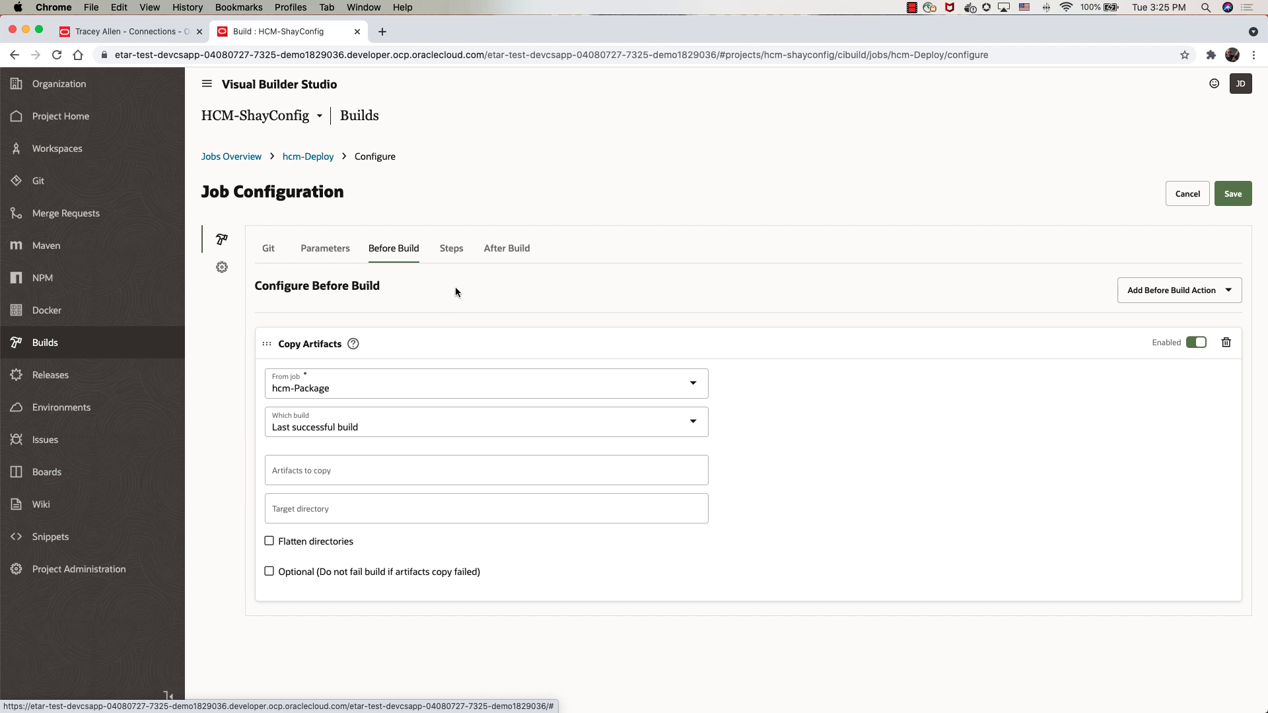
left_click(452, 254)
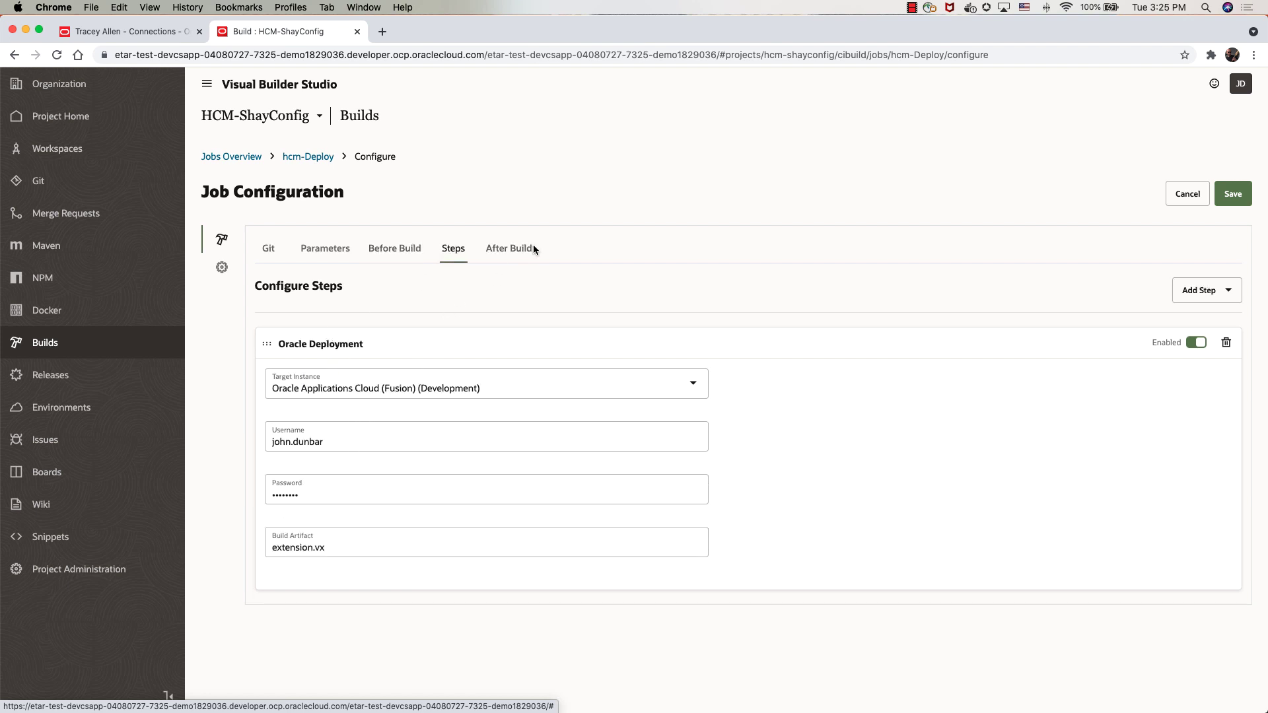
left_click(1186, 196)
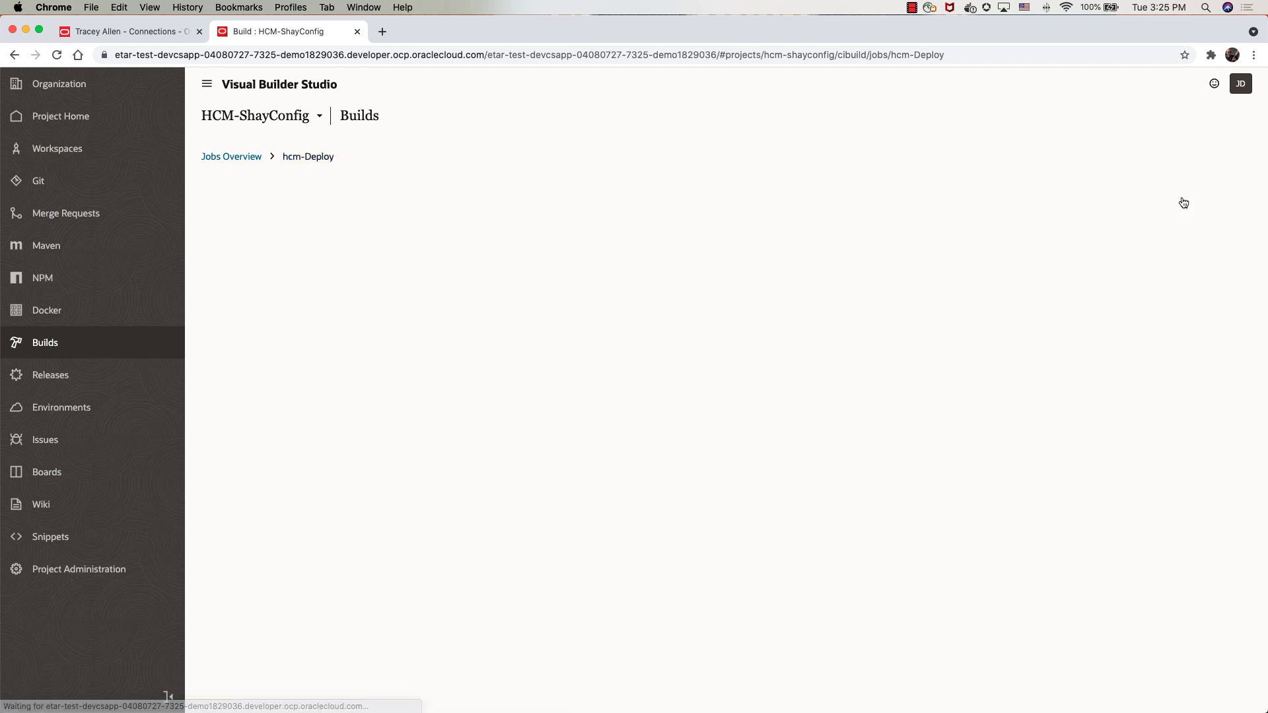
- Check the build queue and the jobs list for the status of the hcm-Package and hcm-Deploy builds
left_click(260, 160)
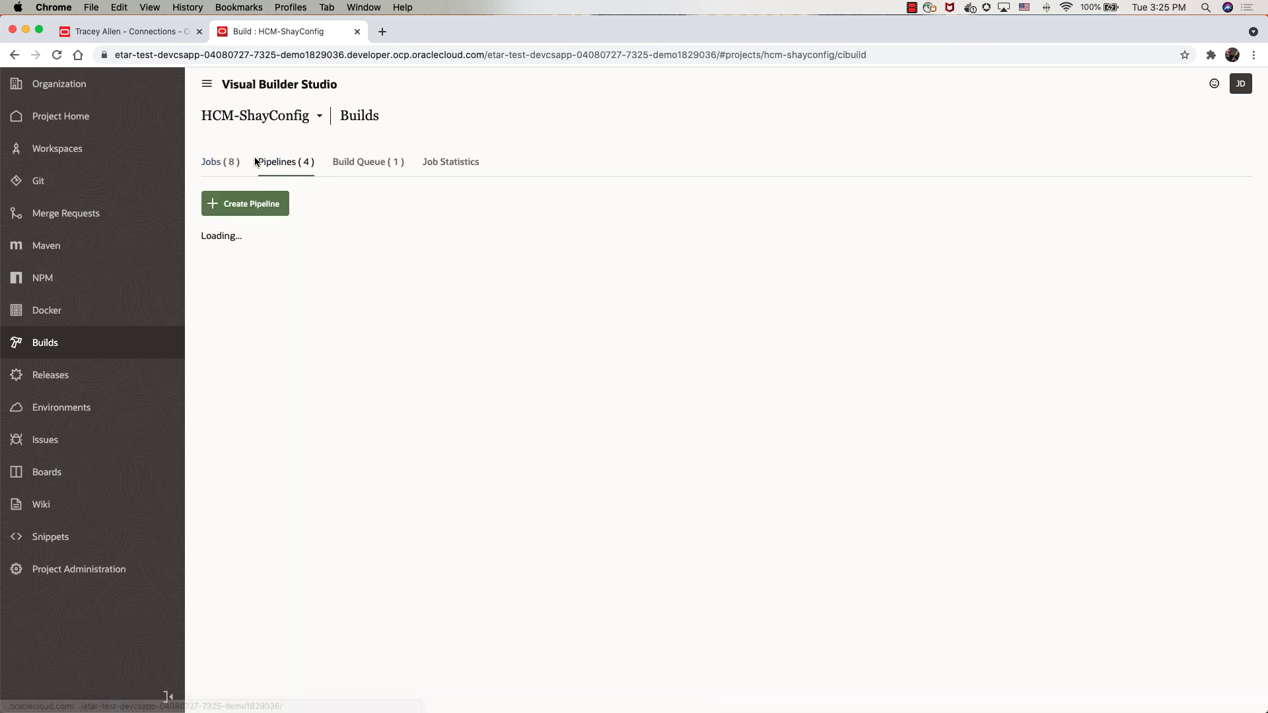
left_click(362, 164)
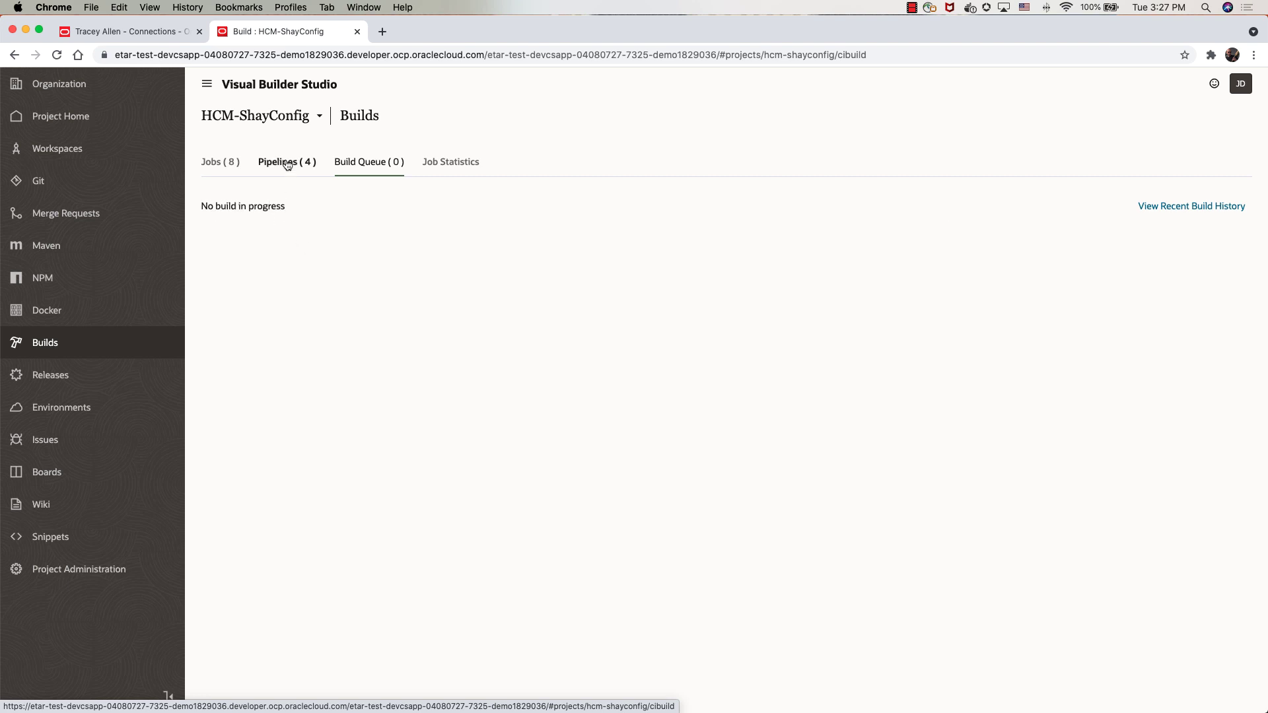
left_click(224, 164)
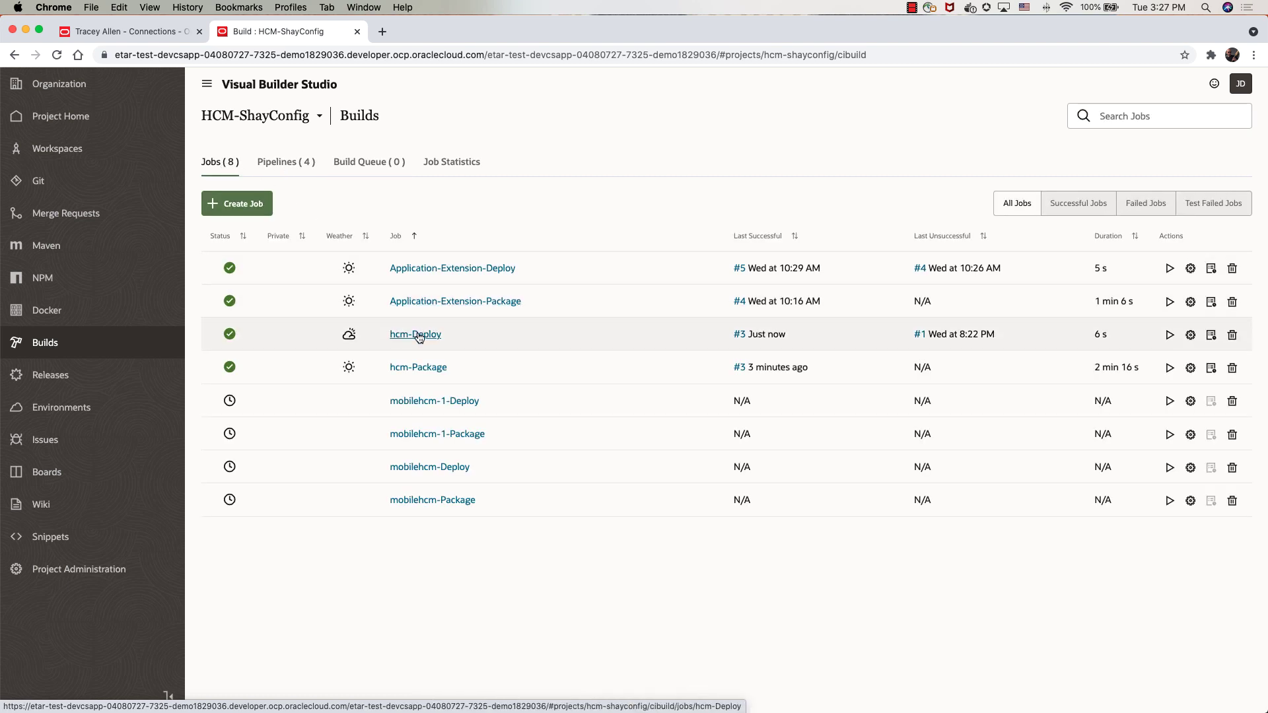
- Switch to the live employee profile page in the HCM application and reload it to load the deployed extension
left_click(132, 31)
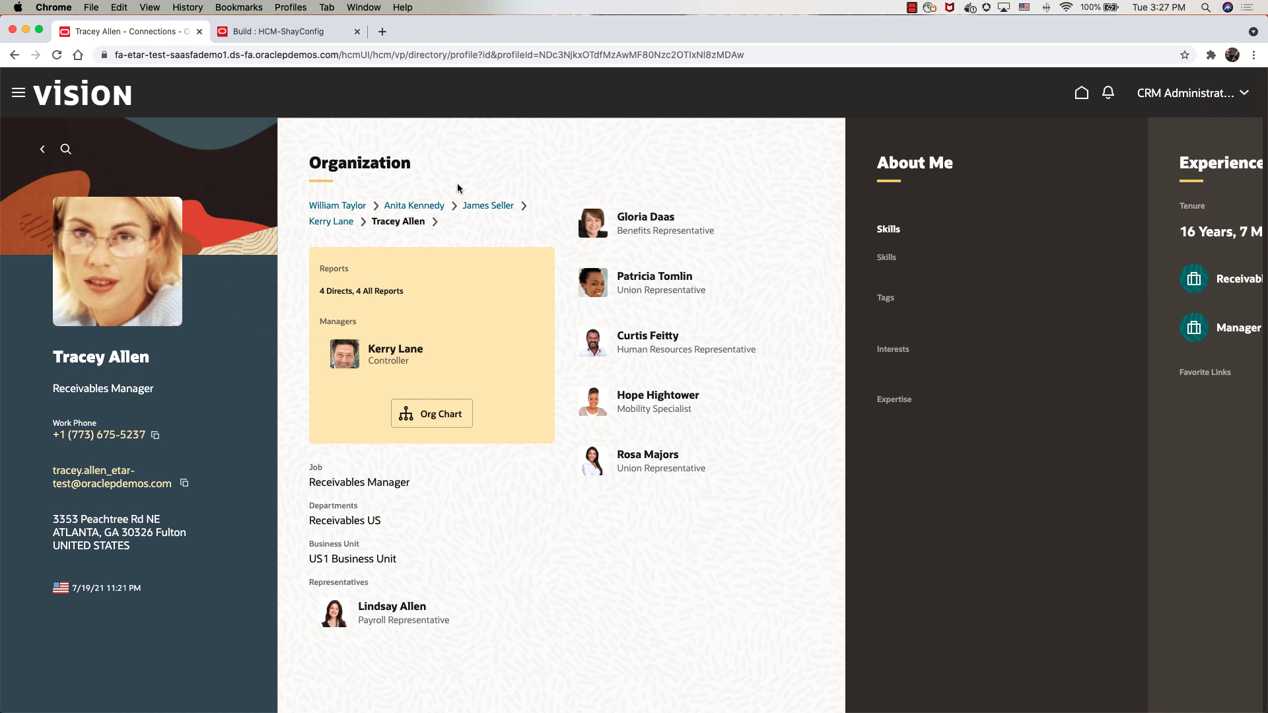
right_click(508, 163)
left_click(527, 194)
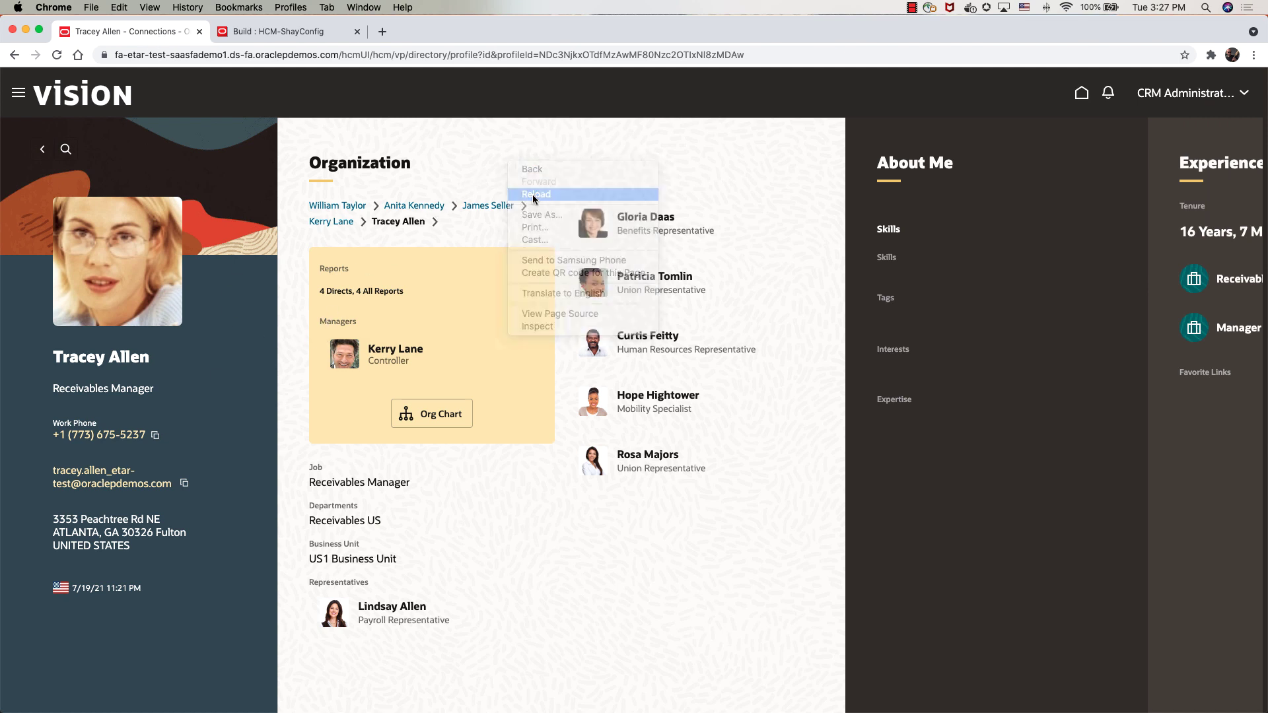